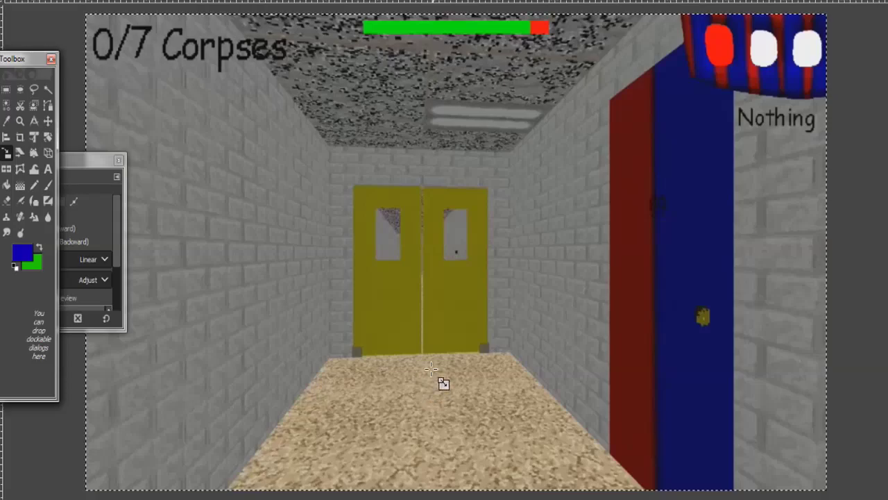
Step: Draw a thin blue two-leg trouser outline on the floor below the yellow doors
left_click(34, 185)
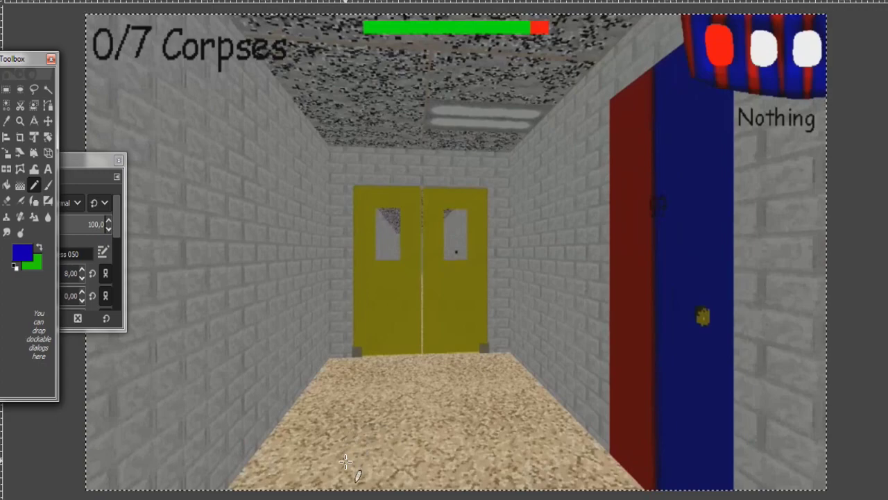
scroll(351, 467, "up", 1)
scroll(354, 465, "up", 1)
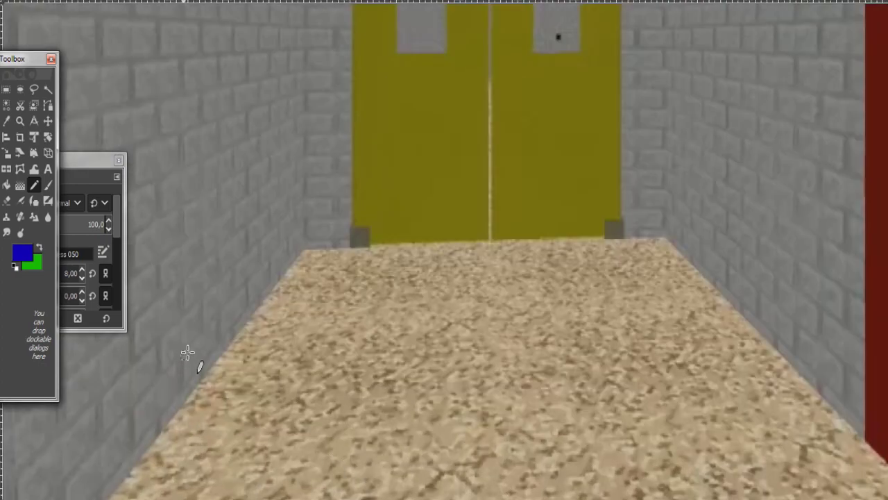
scroll(340, 446, "down", 2)
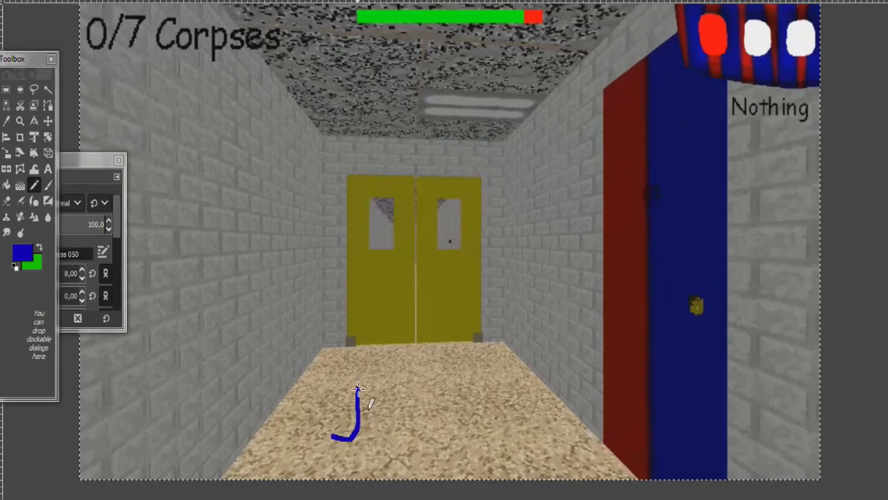
left_click_drag(358, 388, 357, 345)
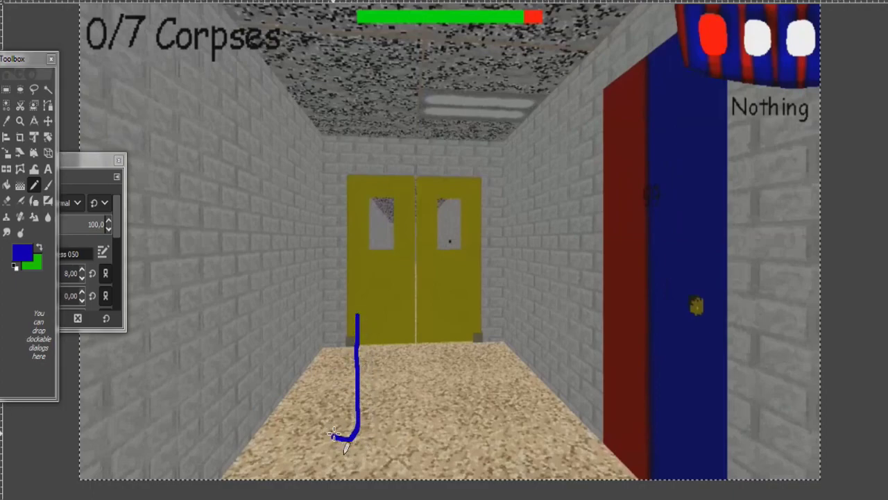
left_click_drag(329, 424, 335, 339)
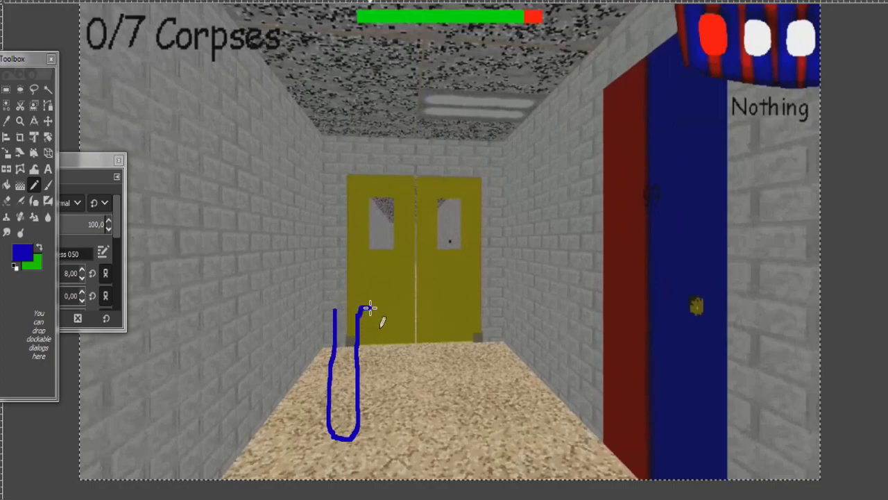
left_click_drag(387, 319, 393, 348)
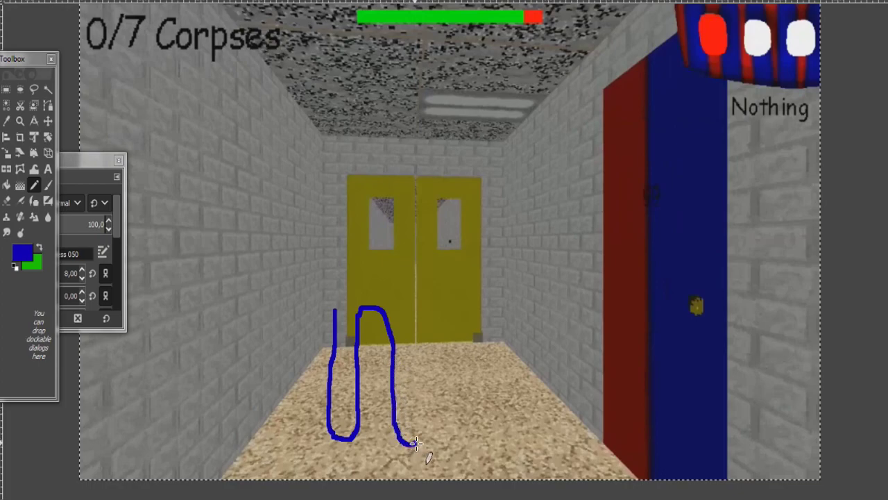
left_click_drag(415, 443, 420, 414)
left_click_drag(417, 374, 411, 335)
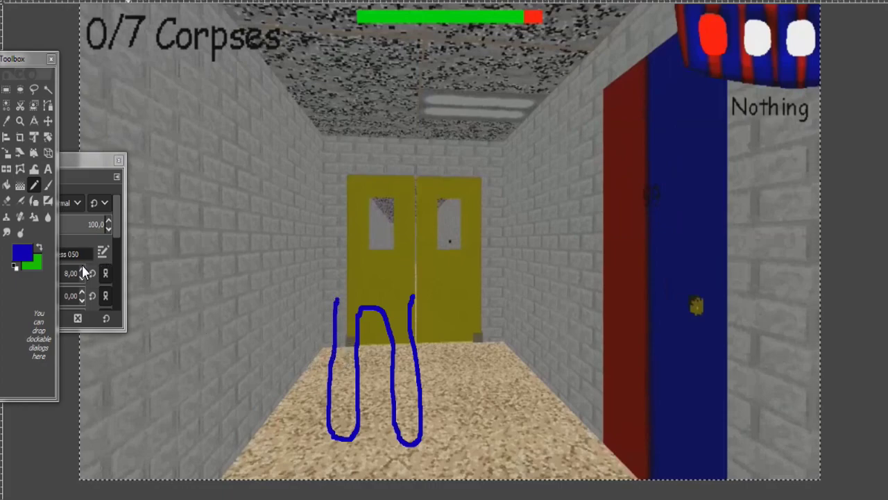
scroll(81, 273, "up", 10)
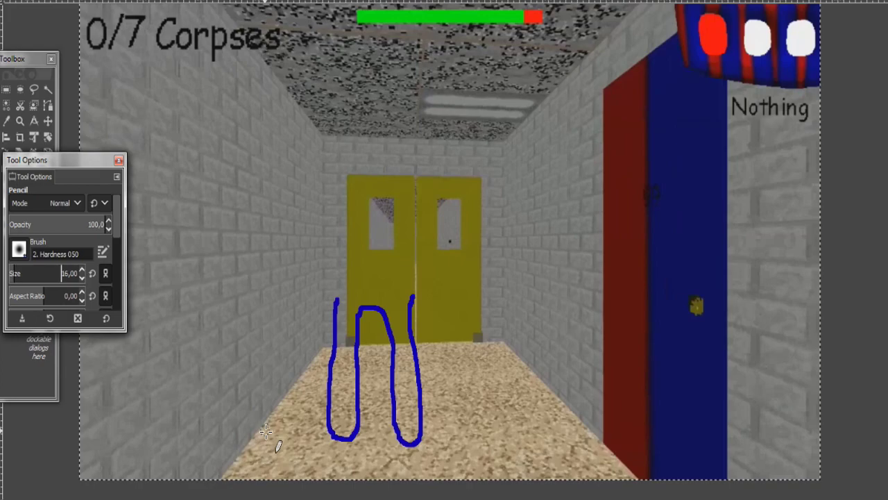
Step: Fill both trouser legs solid blue with the size-16 pencil, undoing stray strokes
scroll(335, 420, "up", 2)
mouse_move(381, 383)
left_mouse_down()
mouse_move(406, 424)
mouse_move(418, 372)
mouse_move(403, 434)
mouse_move(405, 402)
mouse_move(410, 444)
mouse_move(377, 436)
mouse_move(387, 450)
mouse_move(412, 426)
mouse_move(416, 440)
mouse_move(412, 426)
mouse_move(367, 431)
mouse_move(372, 183)
mouse_move(359, 285)
mouse_move(366, 363)
left_mouse_up()
key("ctrl+z")
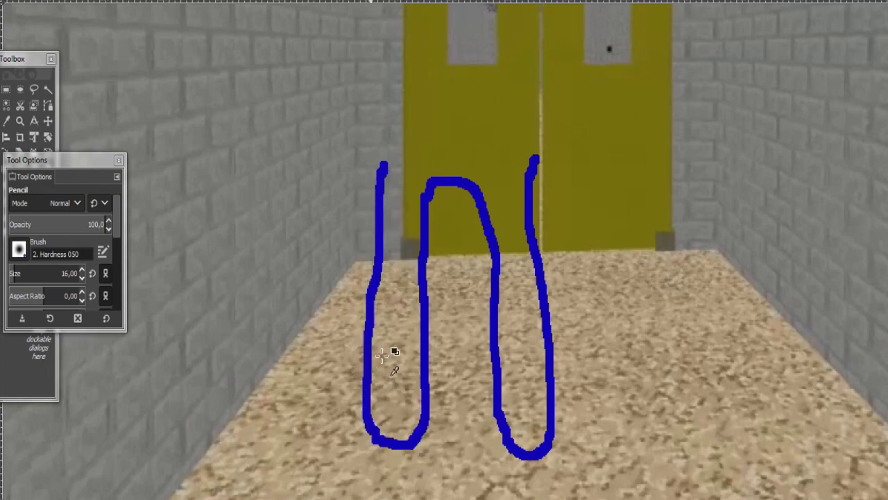
mouse_move(382, 174)
left_mouse_down()
mouse_move(369, 358)
mouse_move(375, 414)
mouse_move(403, 434)
mouse_move(414, 396)
mouse_move(416, 202)
mouse_move(399, 183)
mouse_move(382, 188)
mouse_move(407, 170)
mouse_move(405, 182)
mouse_move(523, 164)
mouse_move(393, 159)
mouse_move(384, 202)
mouse_move(400, 236)
mouse_move(393, 258)
mouse_move(410, 383)
mouse_move(391, 363)
mouse_move(396, 417)
mouse_move(385, 301)
left_mouse_up()
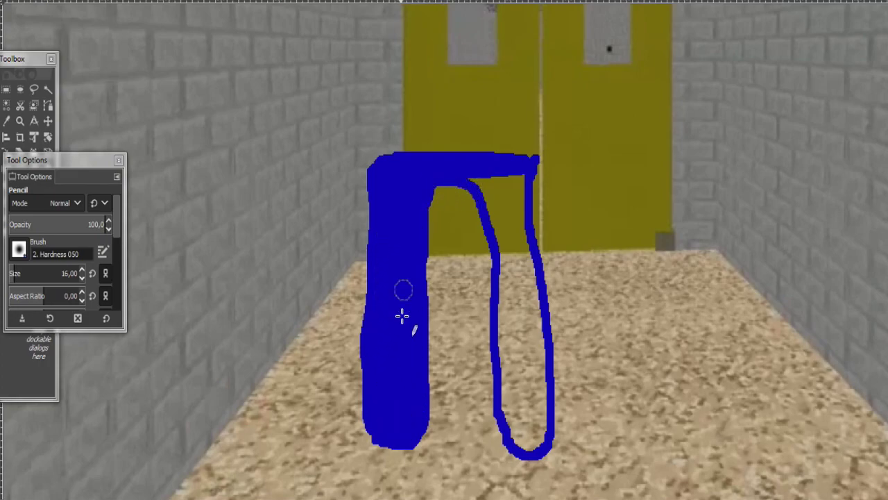
mouse_move(377, 432)
left_mouse_down()
mouse_move(403, 460)
mouse_move(421, 436)
left_mouse_up()
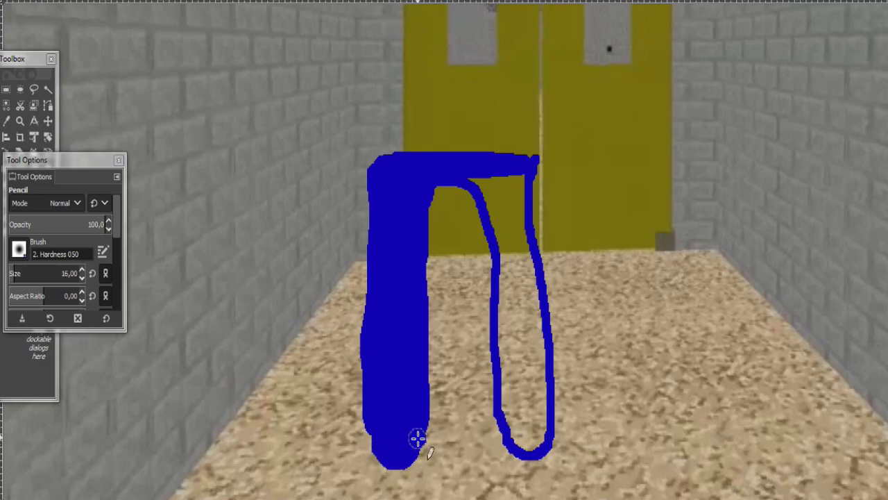
mouse_move(499, 425)
left_mouse_down()
mouse_move(520, 448)
mouse_move(504, 407)
mouse_move(500, 420)
mouse_move(511, 447)
mouse_move(522, 419)
mouse_move(506, 440)
mouse_move(499, 419)
mouse_move(511, 452)
mouse_move(532, 417)
mouse_move(516, 272)
mouse_move(481, 192)
mouse_move(495, 242)
mouse_move(490, 177)
mouse_move(525, 188)
mouse_move(519, 254)
mouse_move(517, 184)
mouse_move(532, 214)
mouse_move(532, 185)
mouse_move(520, 240)
mouse_move(536, 254)
mouse_move(531, 175)
mouse_move(521, 240)
mouse_move(507, 254)
mouse_move(502, 339)
mouse_move(520, 421)
mouse_move(537, 367)
mouse_move(535, 422)
mouse_move(511, 363)
mouse_move(514, 458)
mouse_move(534, 451)
mouse_move(534, 434)
mouse_move(513, 422)
left_mouse_up()
key("ctrl+z")
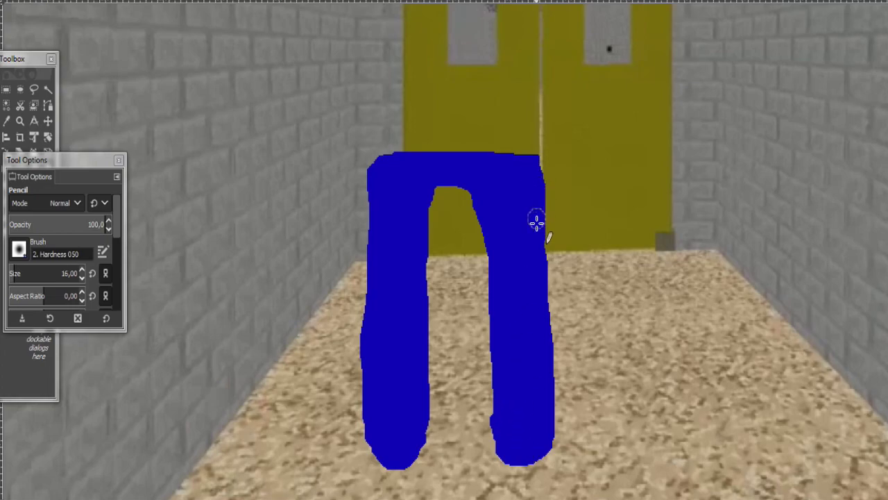
key("shift+ctrl+j")
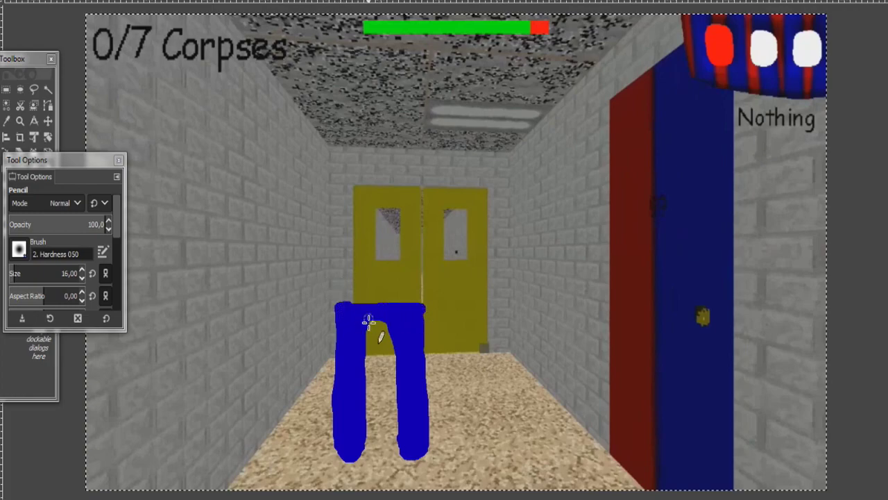
Step: Switch the paint colour to green and paint a waistband along the trousers' top
scroll(369, 321, "up", 2)
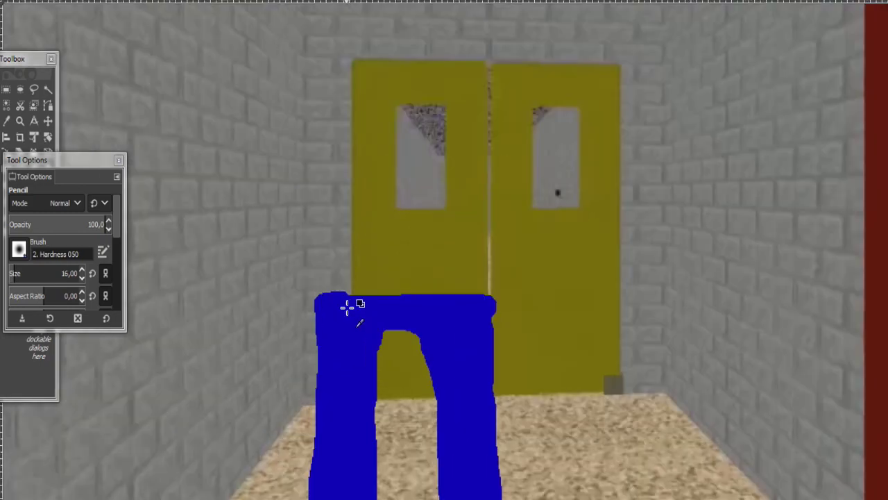
scroll(349, 306, "up", 1)
scroll(311, 307, "up", 1)
left_click_drag(89, 164, 95, 35)
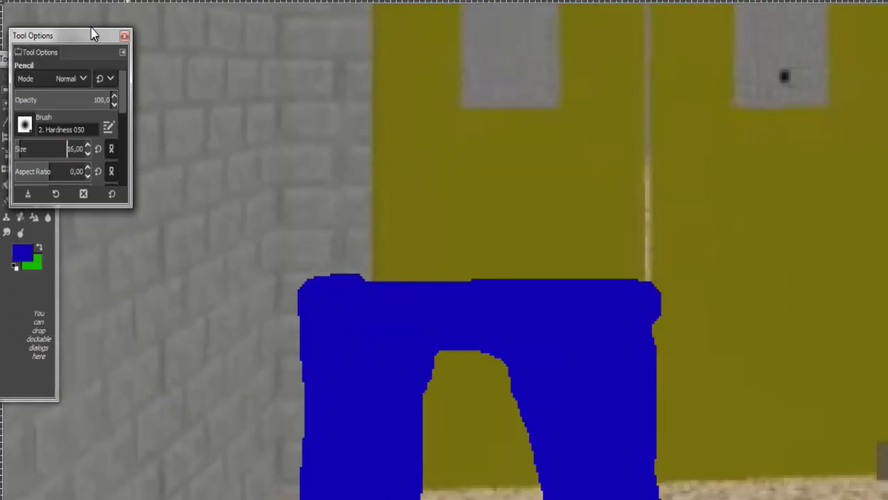
left_click(39, 247)
left_click(297, 273)
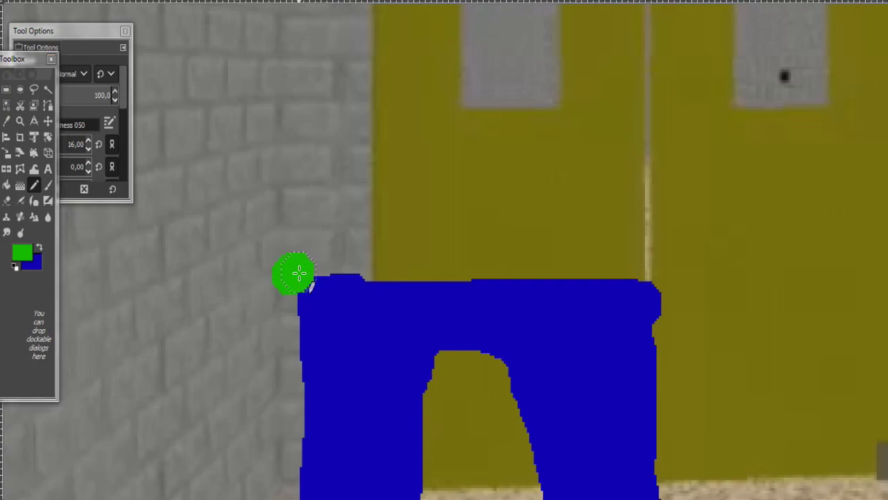
left_click_drag(298, 273, 653, 269)
Step: Outline a box-shaped green shirt above the trousers and fill most of it
scroll(657, 266, "down", 2)
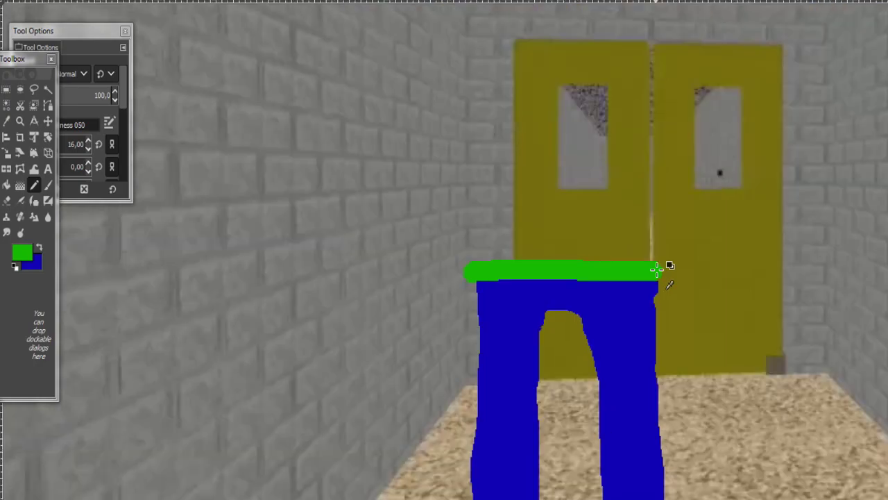
scroll(663, 258, "down", 3)
scroll(666, 250, "down", 2, "ctrl")
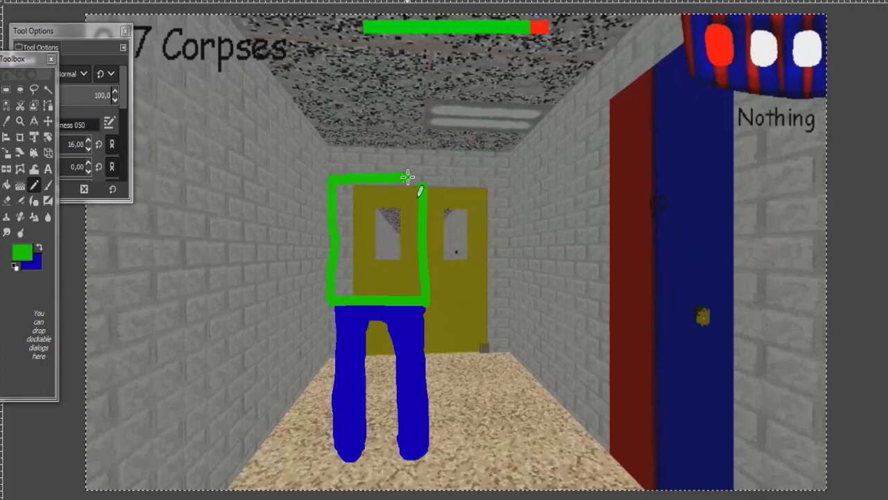
mouse_move(420, 186)
left_mouse_down()
mouse_move(347, 193)
mouse_move(401, 187)
left_mouse_up()
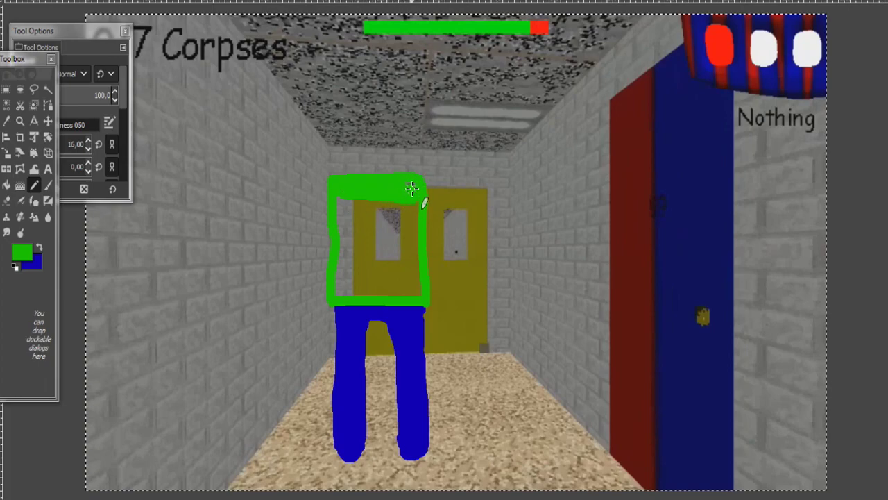
left_click_drag(338, 208, 405, 202)
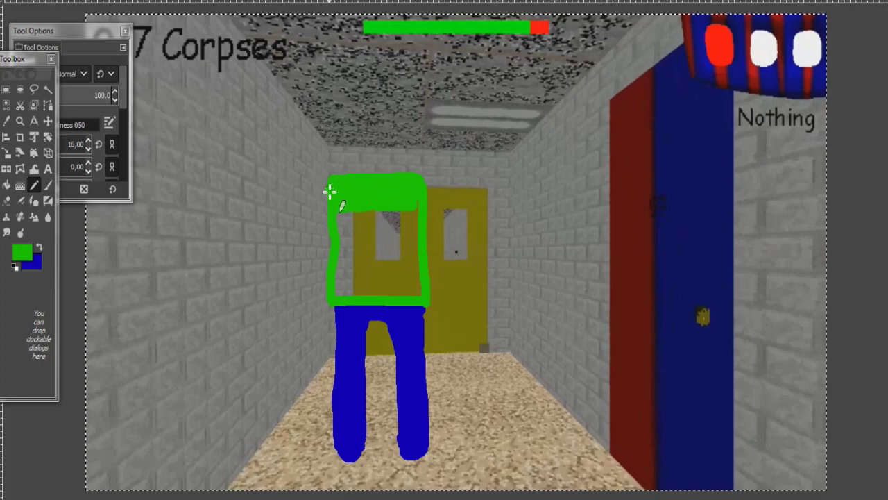
mouse_move(345, 220)
left_mouse_down()
mouse_move(416, 211)
mouse_move(340, 211)
left_mouse_up()
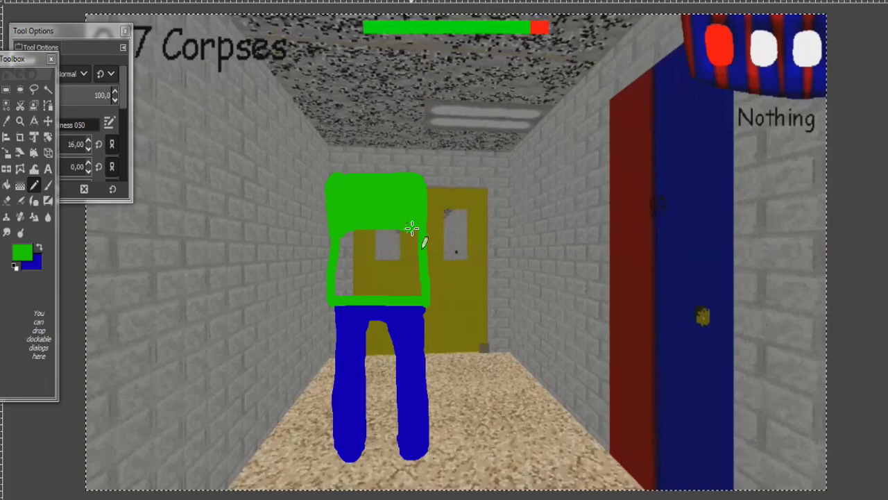
mouse_move(393, 231)
left_mouse_down()
mouse_move(341, 238)
mouse_move(385, 236)
mouse_move(365, 242)
mouse_move(374, 249)
mouse_move(367, 258)
mouse_move(410, 268)
mouse_move(339, 273)
left_mouse_up()
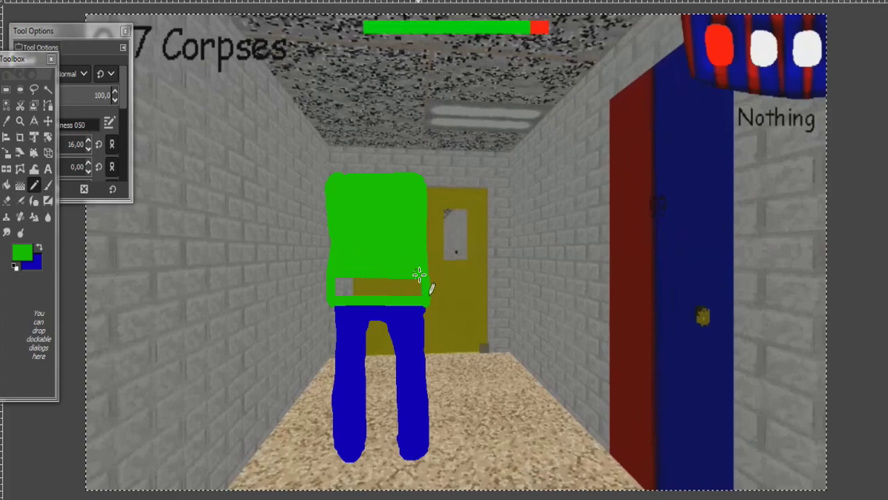
Step: Fill the remaining green gap near the shirt's bottom edge
mouse_move(421, 281)
left_mouse_down()
mouse_move(353, 275)
mouse_move(413, 292)
left_mouse_up()
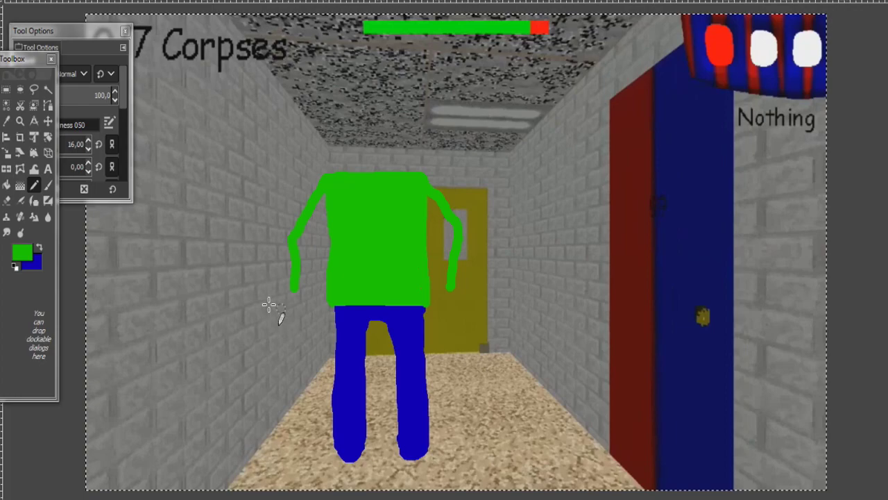
Step: Pick a pale grey-green and paint the left hand at size 11
left_click(21, 253)
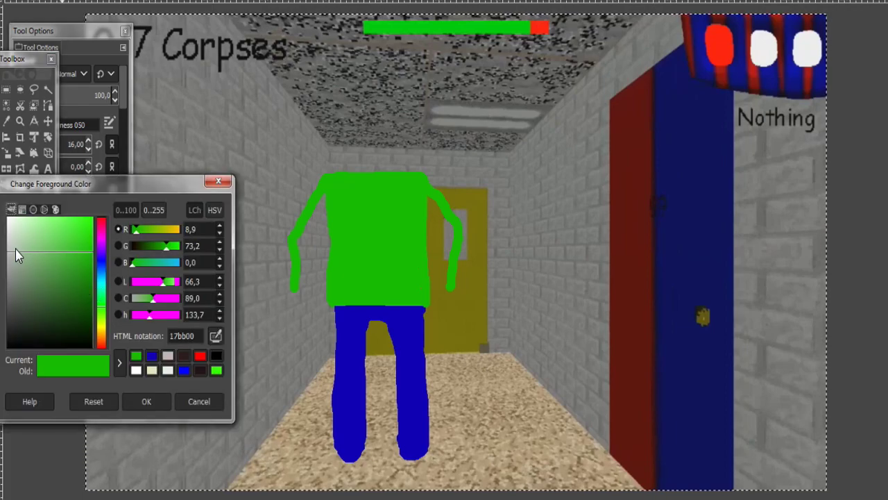
left_click(17, 255)
left_click(142, 403)
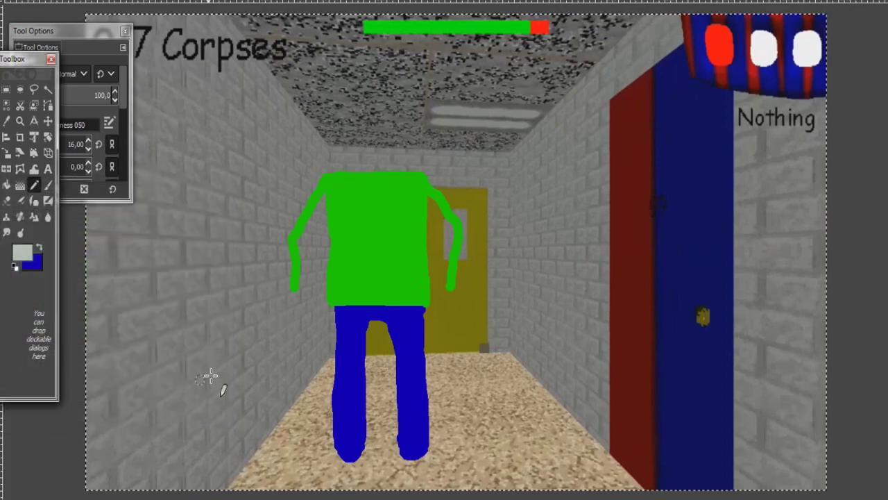
scroll(271, 339, "up", 2)
scroll(362, 197, "up", 1)
mouse_move(380, 143)
left_mouse_down()
mouse_move(399, 156)
mouse_move(375, 150)
mouse_move(368, 171)
left_mouse_up()
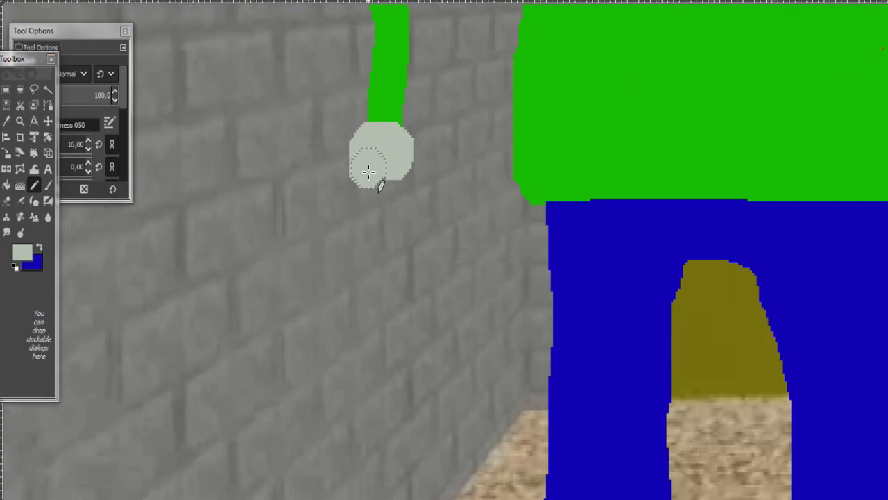
left_click(89, 146)
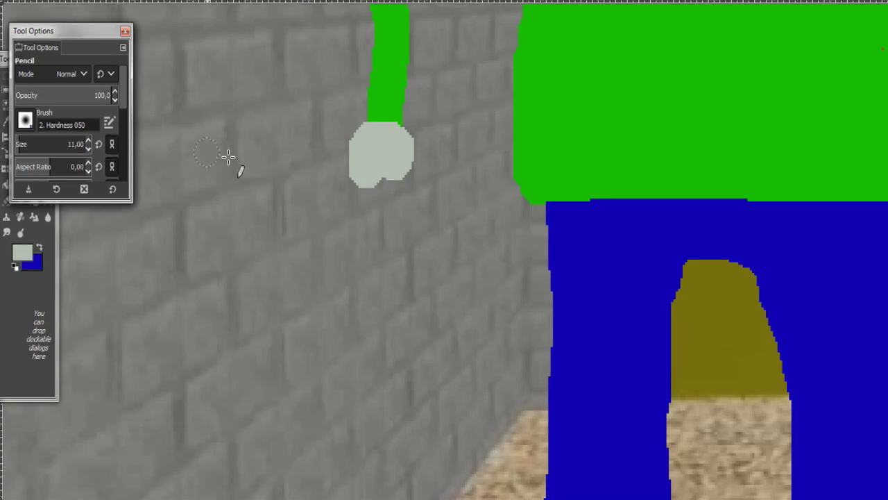
mouse_move(375, 172)
left_mouse_down()
mouse_move(391, 179)
mouse_move(382, 163)
mouse_move(403, 148)
mouse_move(387, 186)
mouse_move(359, 182)
mouse_move(396, 184)
mouse_move(377, 147)
mouse_move(350, 154)
mouse_move(360, 201)
mouse_move(415, 153)
mouse_move(417, 193)
mouse_move(396, 211)
mouse_move(349, 201)
mouse_move(351, 229)
mouse_move(399, 233)
mouse_move(420, 223)
mouse_move(413, 186)
left_mouse_up()
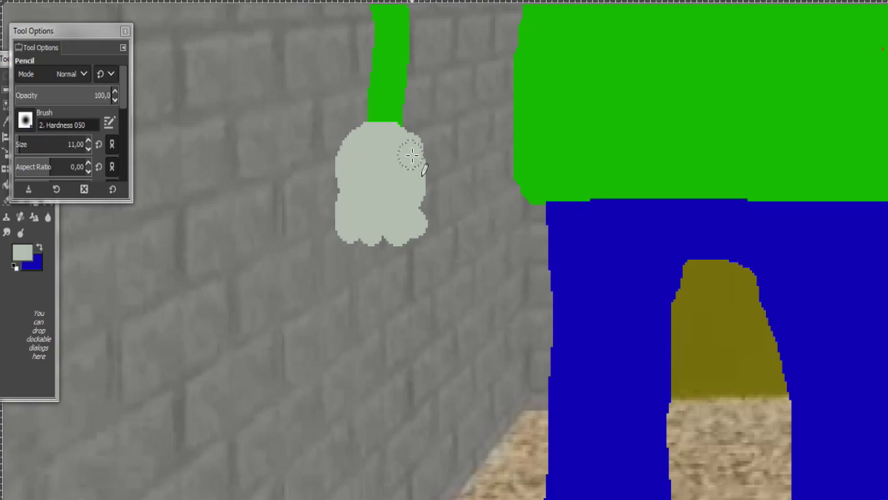
Step: Paint the pale right hand at the right arm's tip, undoing a stray stroke
key("shift+ctrl+j")
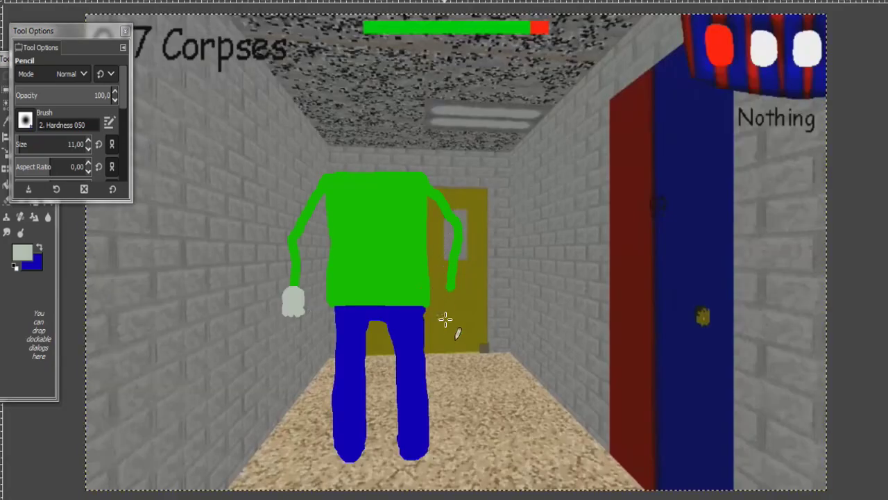
scroll(448, 318, "up", 3)
scroll(470, 313, "up", 1)
mouse_move(433, 250)
left_mouse_down()
mouse_move(415, 230)
mouse_move(448, 255)
mouse_move(420, 250)
mouse_move(434, 257)
mouse_move(422, 278)
mouse_move(394, 256)
mouse_move(432, 259)
mouse_move(418, 274)
mouse_move(451, 264)
mouse_move(415, 235)
left_mouse_up()
key("ctrl+z")
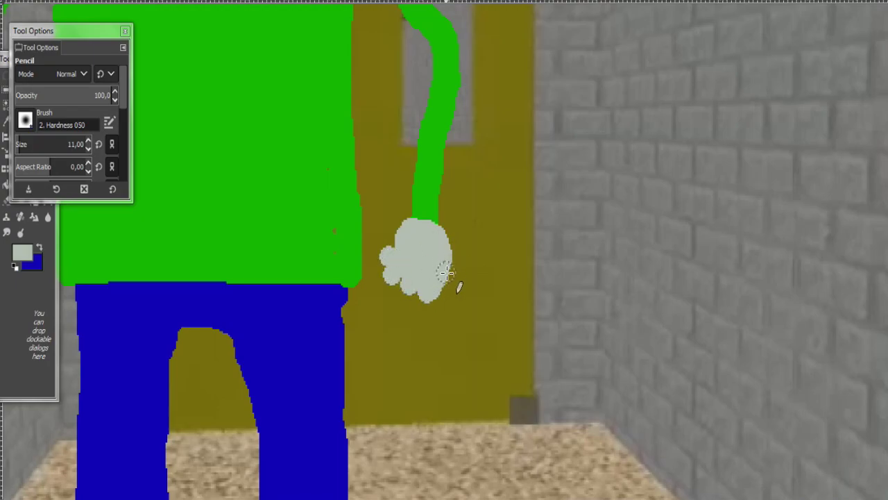
key("shift+ctrl+j")
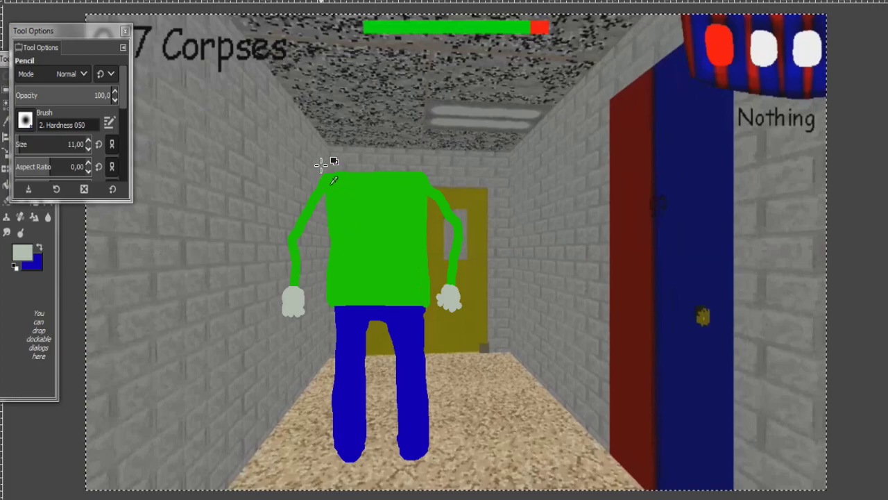
scroll(329, 160, "up", 3)
scroll(337, 163, "up", 1)
scroll(531, 192, "up", 2)
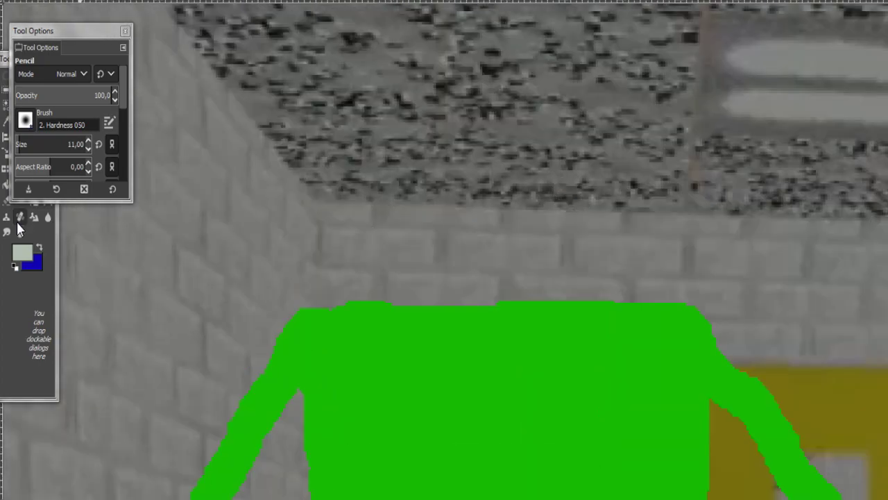
Step: Set the foreground to a pale greyish beige skin tone, discarding a trial yellow stroke
left_click(23, 251)
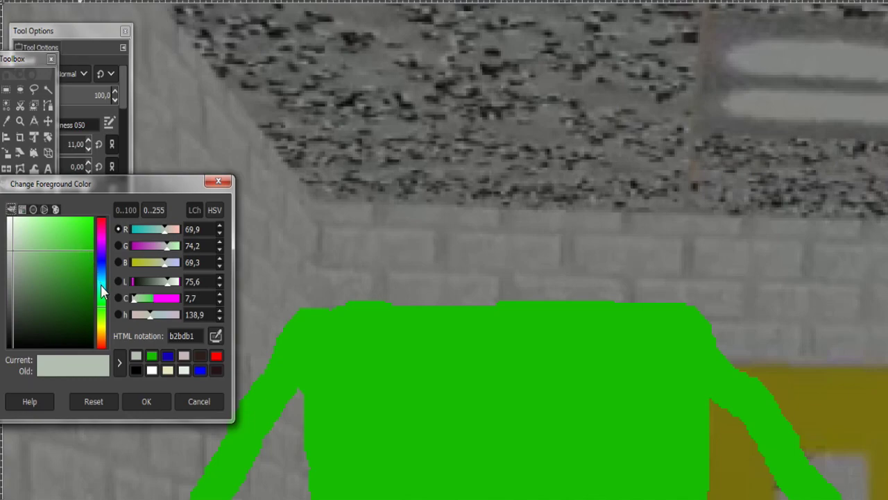
left_click_drag(101, 295, 101, 336)
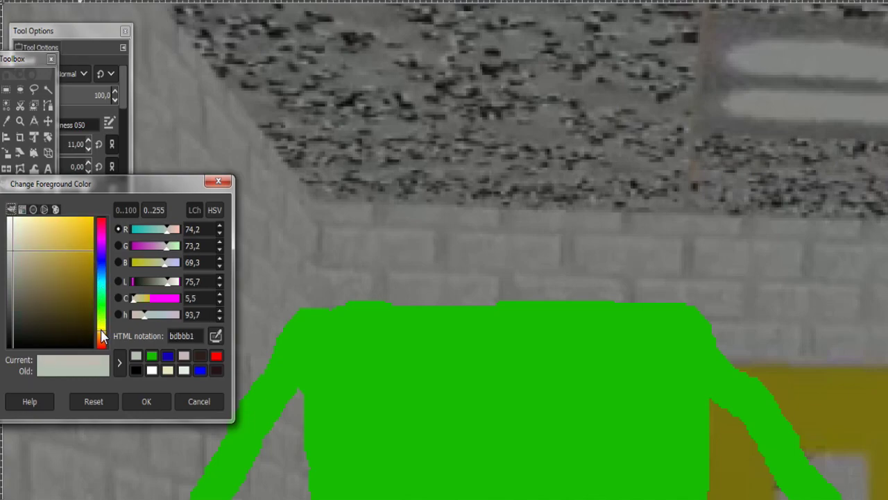
mouse_move(63, 276)
left_mouse_down()
mouse_move(78, 244)
mouse_move(43, 242)
left_mouse_up()
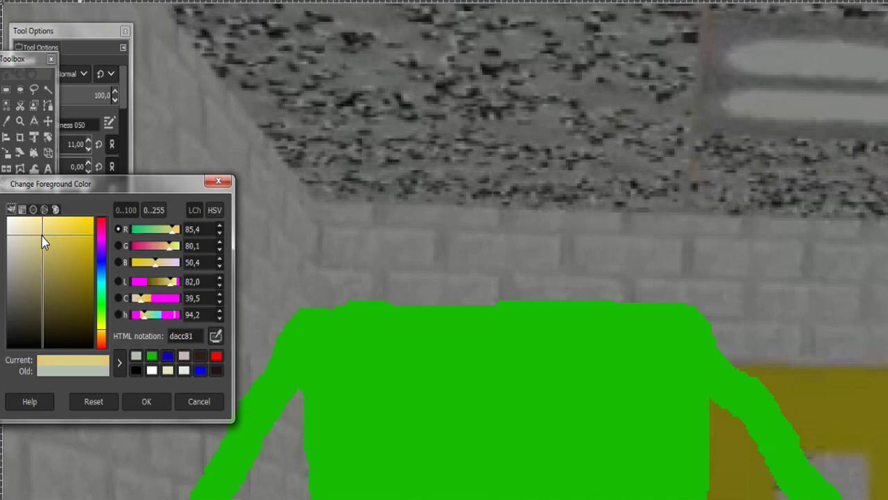
left_click(147, 402)
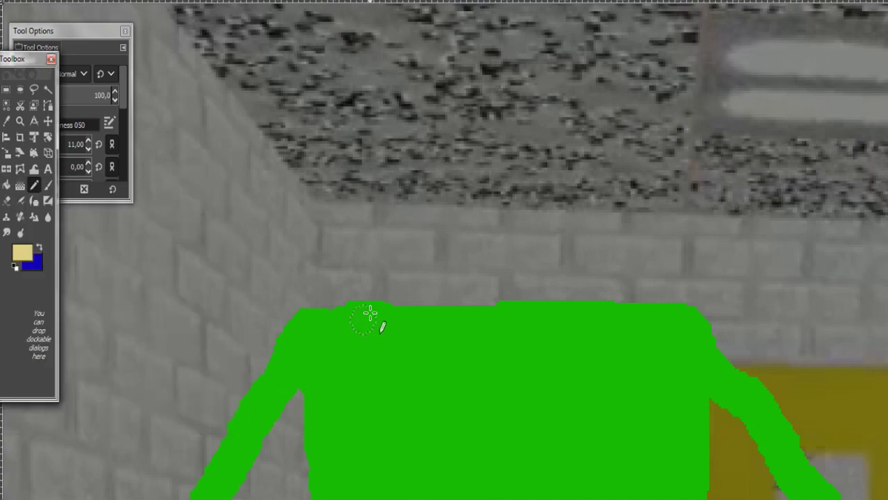
left_click_drag(430, 270, 438, 298)
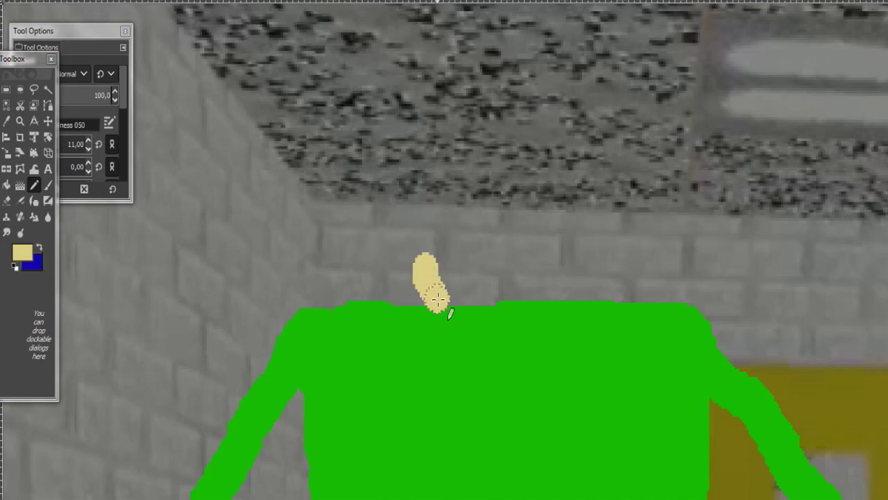
key("ctrl+z")
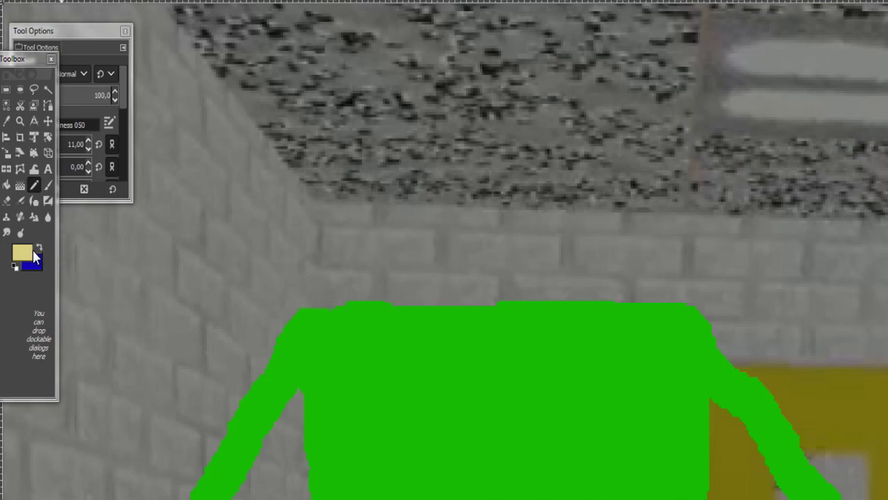
left_click(33, 250)
left_click_drag(40, 258, 26, 236)
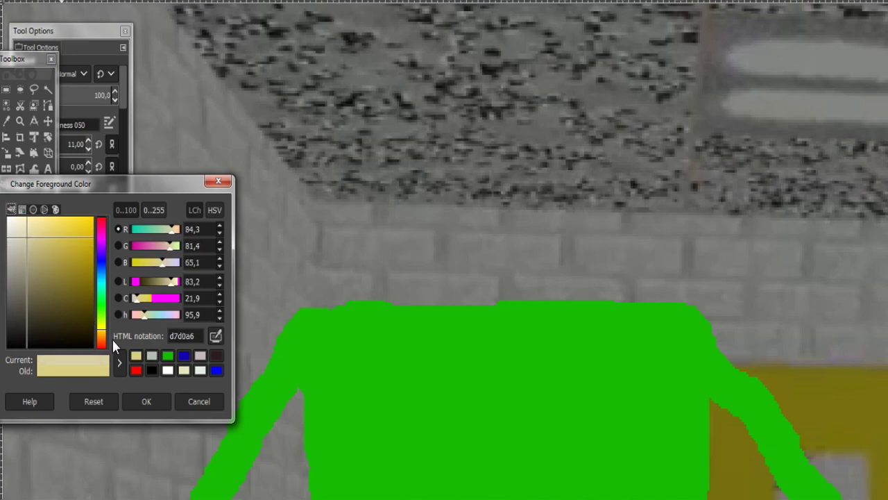
left_click(154, 402)
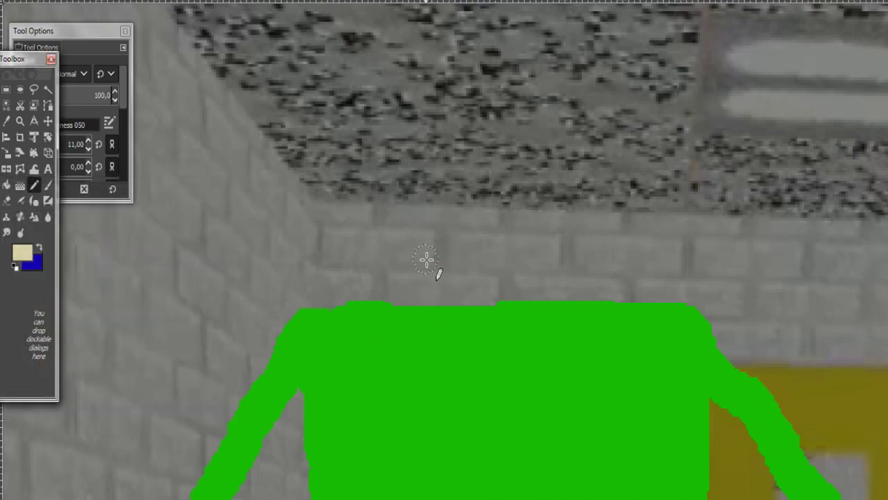
Step: Draw the beige U-shaped head outline rising from the shirt's neckline
mouse_move(426, 259)
left_mouse_down()
mouse_move(445, 287)
mouse_move(485, 309)
left_mouse_up()
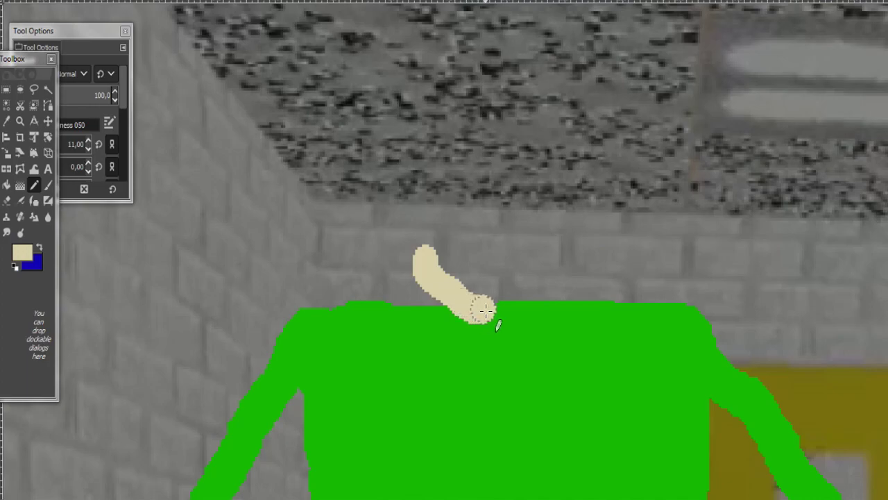
mouse_move(568, 244)
left_mouse_down()
mouse_move(546, 278)
mouse_move(507, 301)
mouse_move(442, 292)
mouse_move(410, 253)
mouse_move(437, 297)
mouse_move(483, 306)
mouse_move(540, 291)
mouse_move(575, 258)
mouse_move(547, 282)
mouse_move(462, 308)
mouse_move(417, 284)
mouse_move(408, 268)
left_mouse_up()
mouse_move(455, 303)
left_mouse_down()
mouse_move(476, 311)
mouse_move(468, 317)
mouse_move(507, 317)
mouse_move(543, 298)
mouse_move(569, 260)
mouse_move(579, 208)
left_mouse_up()
scroll(433, 290, "up", 3)
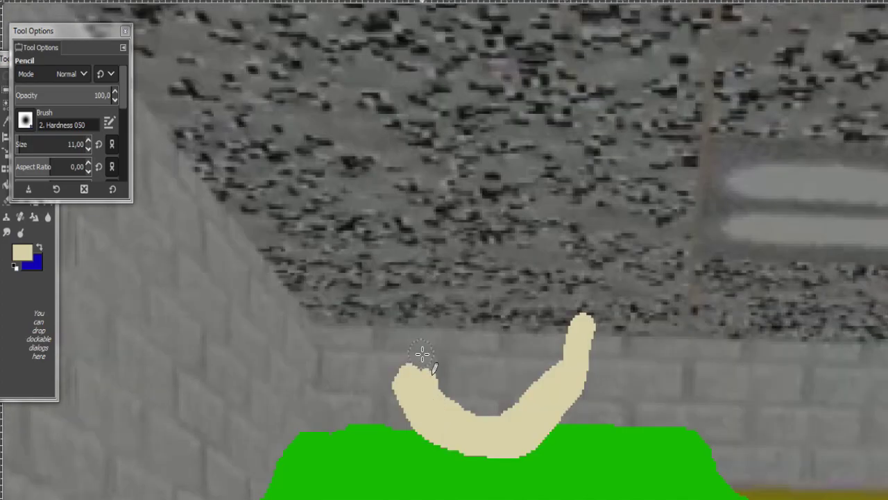
mouse_move(424, 378)
left_mouse_down()
mouse_move(400, 364)
mouse_move(361, 235)
left_mouse_up()
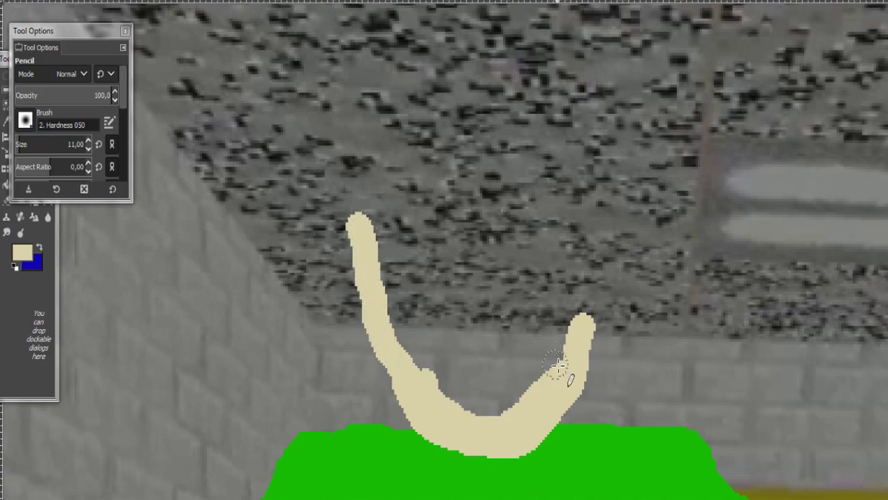
mouse_move(579, 377)
left_mouse_down()
mouse_move(622, 236)
mouse_move(621, 113)
left_mouse_up()
mouse_move(361, 222)
left_mouse_down()
mouse_move(349, 181)
mouse_move(359, 100)
mouse_move(416, 80)
mouse_move(517, 64)
mouse_move(590, 86)
mouse_move(615, 118)
mouse_move(555, 84)
mouse_move(371, 138)
mouse_move(422, 90)
mouse_move(582, 139)
mouse_move(407, 132)
mouse_move(381, 148)
mouse_move(599, 107)
left_mouse_up()
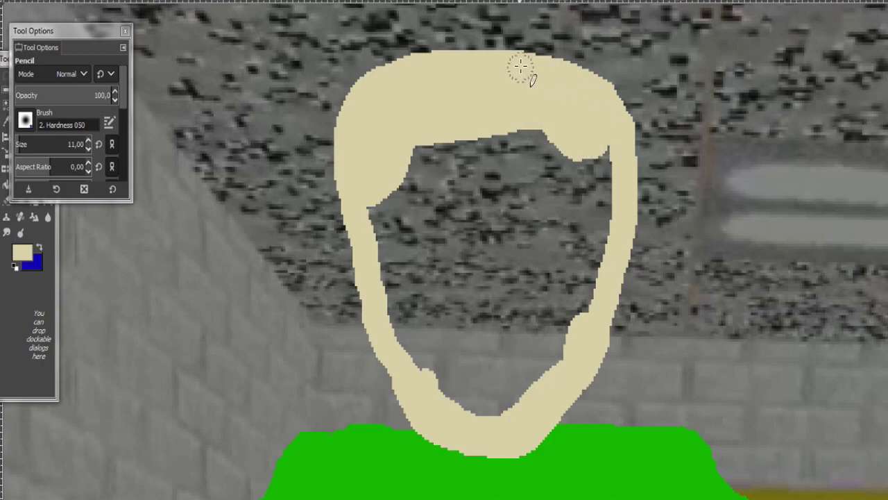
Step: Close the top of the head and fill it solid beige with smoothed edges
mouse_move(520, 66)
left_mouse_down()
mouse_move(555, 63)
mouse_move(587, 75)
mouse_move(593, 66)
mouse_move(527, 44)
mouse_move(445, 54)
mouse_move(389, 89)
mouse_move(381, 73)
mouse_move(464, 34)
mouse_move(503, 35)
mouse_move(400, 74)
left_mouse_up()
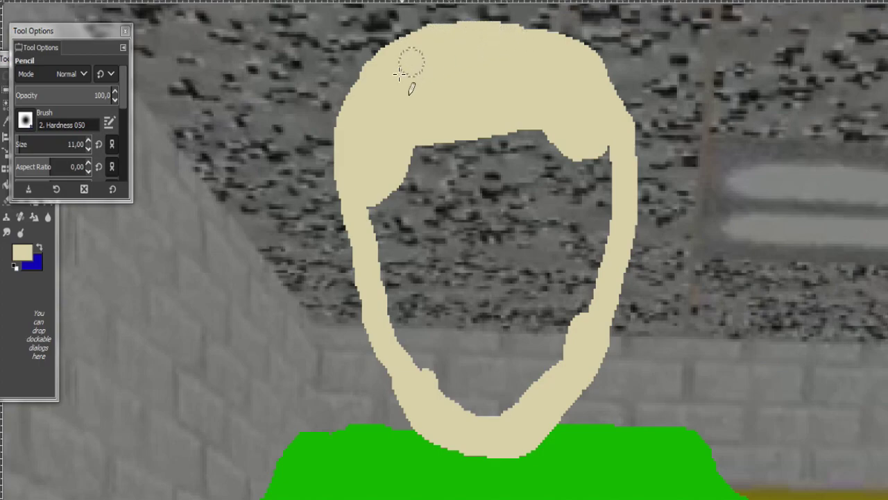
mouse_move(347, 163)
left_mouse_down()
mouse_move(367, 341)
mouse_move(415, 421)
mouse_move(452, 436)
mouse_move(391, 214)
mouse_move(451, 136)
mouse_move(367, 213)
mouse_move(565, 139)
mouse_move(557, 183)
mouse_move(503, 154)
mouse_move(575, 193)
mouse_move(605, 268)
mouse_move(601, 257)
left_mouse_up()
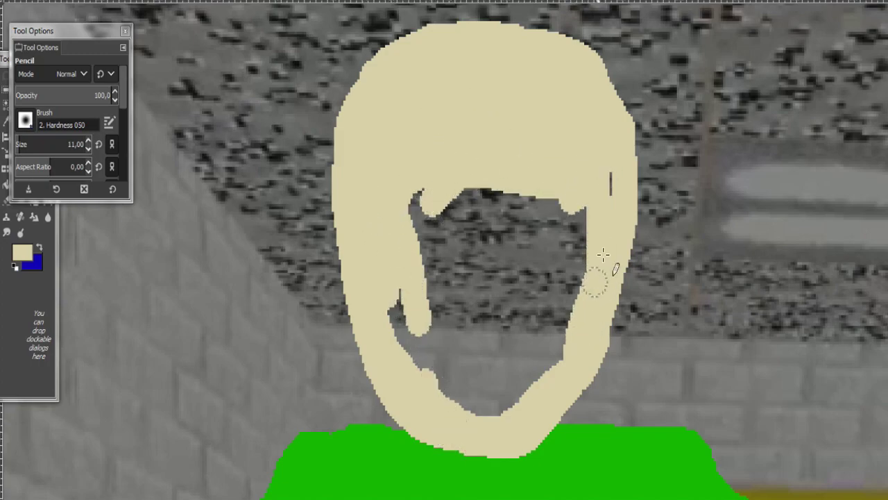
mouse_move(534, 211)
left_mouse_down()
mouse_move(497, 232)
mouse_move(444, 208)
mouse_move(438, 218)
mouse_move(479, 212)
mouse_move(562, 257)
mouse_move(396, 254)
mouse_move(423, 204)
mouse_move(454, 255)
mouse_move(402, 295)
mouse_move(448, 272)
mouse_move(557, 254)
mouse_move(542, 338)
mouse_move(562, 307)
mouse_move(407, 317)
mouse_move(482, 391)
mouse_move(410, 327)
mouse_move(491, 392)
mouse_move(511, 386)
mouse_move(486, 417)
mouse_move(560, 327)
mouse_move(511, 313)
mouse_move(496, 354)
mouse_move(451, 301)
mouse_move(502, 292)
left_mouse_up()
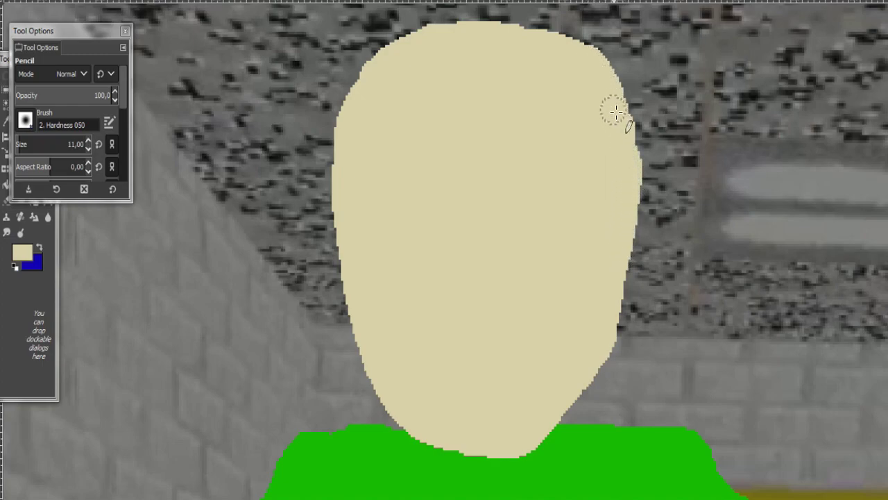
mouse_move(615, 112)
left_mouse_down()
mouse_move(631, 145)
mouse_move(631, 191)
mouse_move(604, 337)
mouse_move(549, 417)
mouse_move(512, 450)
mouse_move(476, 460)
mouse_move(423, 432)
mouse_move(416, 395)
mouse_move(391, 397)
mouse_move(383, 381)
left_mouse_up()
mouse_move(353, 123)
left_mouse_down()
mouse_move(340, 139)
mouse_move(345, 266)
mouse_move(377, 403)
mouse_move(395, 393)
left_mouse_up()
Step: Set the foreground colour to pure white
key("shift+ctrl+j")
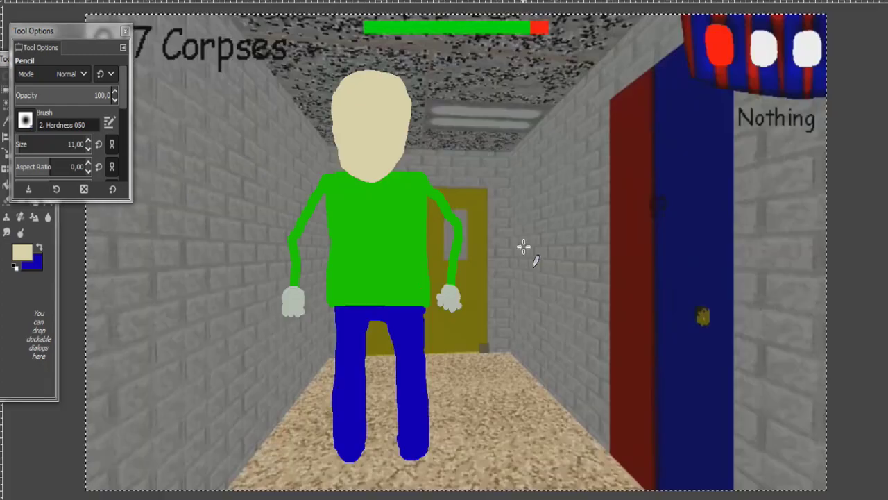
scroll(387, 186, "up", 2)
scroll(323, 115, "up", 2)
scroll(470, 159, "up", 1)
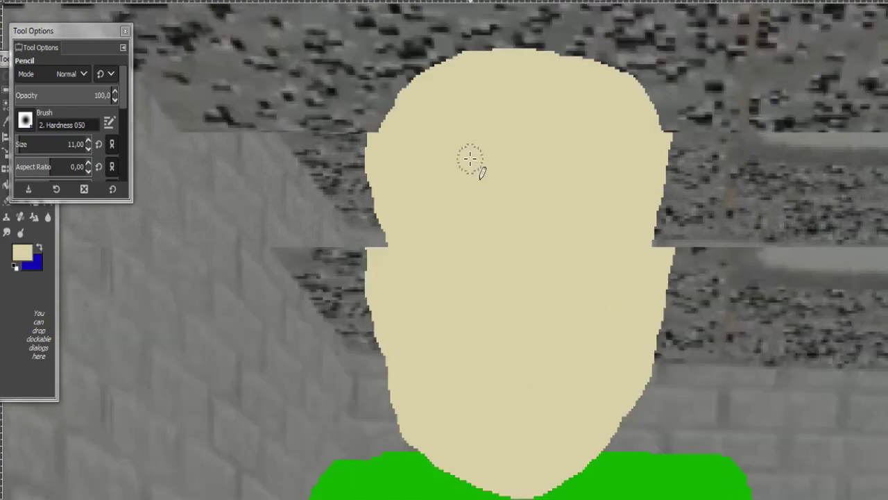
scroll(470, 159, "up", 1)
left_click(34, 246)
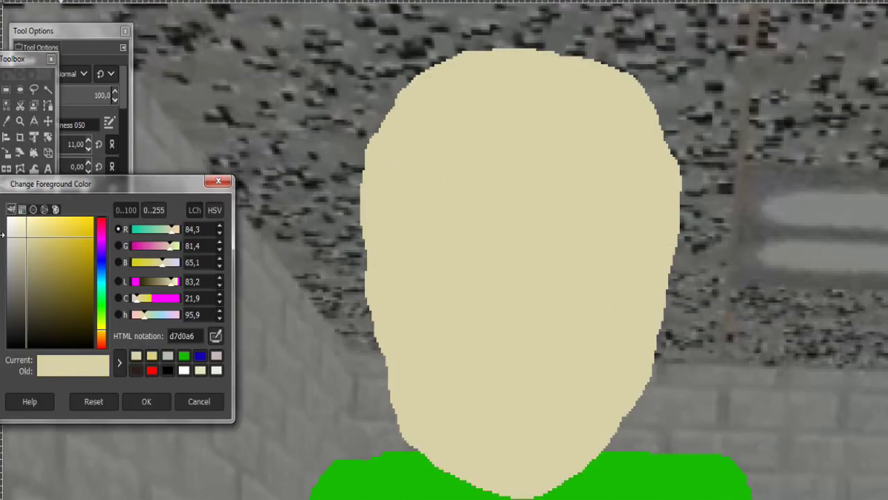
left_click_drag(9, 226, 3, 211)
left_click(148, 401)
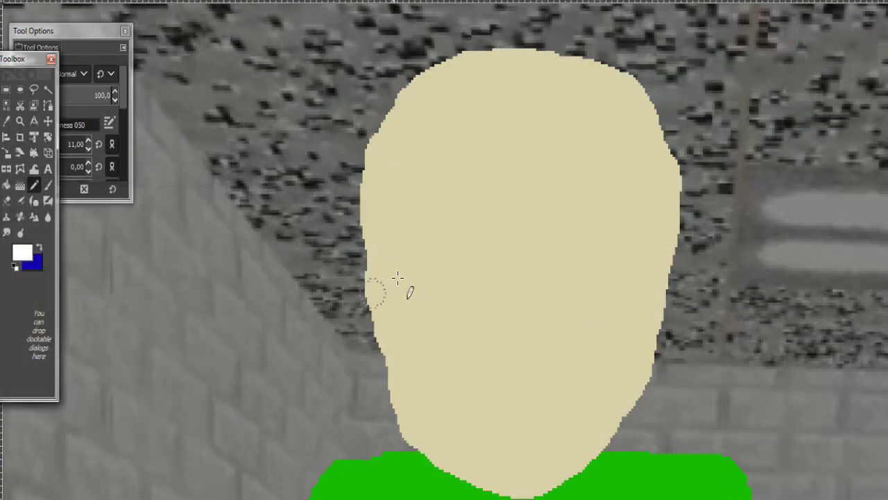
Step: Paint two white eyes, widening the left one to match the right
left_click_drag(428, 181, 426, 182)
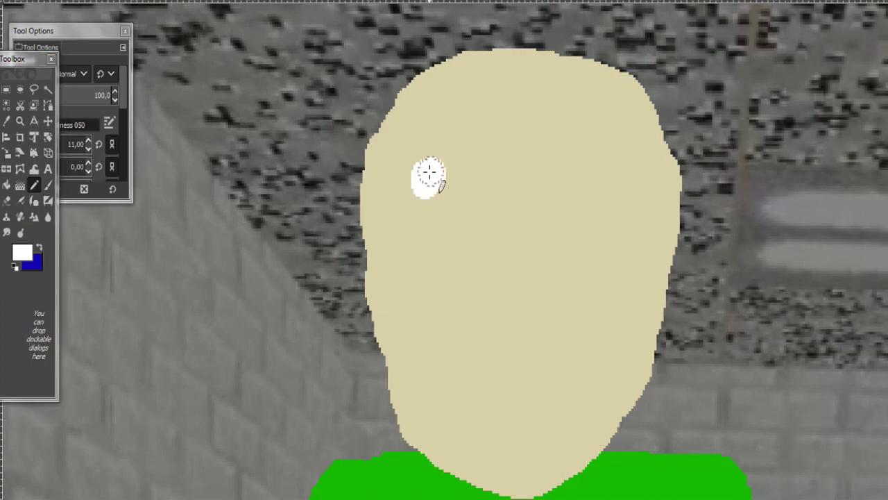
left_click_drag(425, 182, 432, 179)
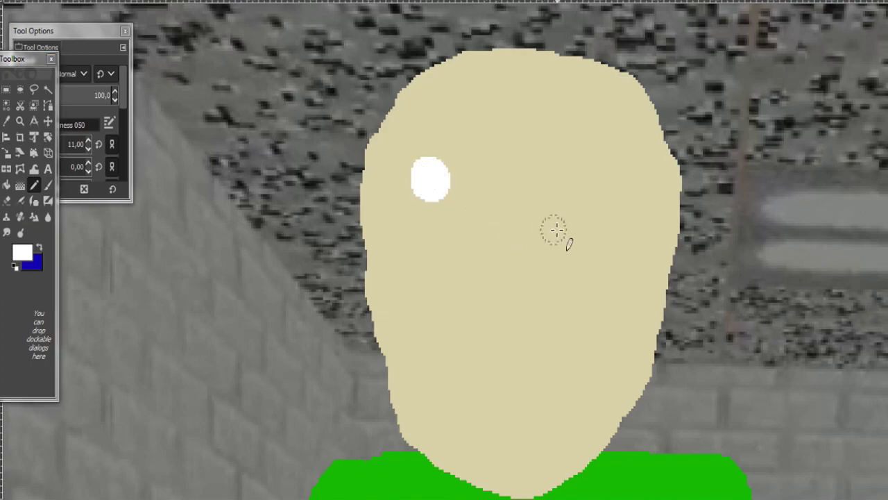
mouse_move(603, 181)
left_mouse_down()
mouse_move(596, 166)
mouse_move(592, 172)
left_mouse_up()
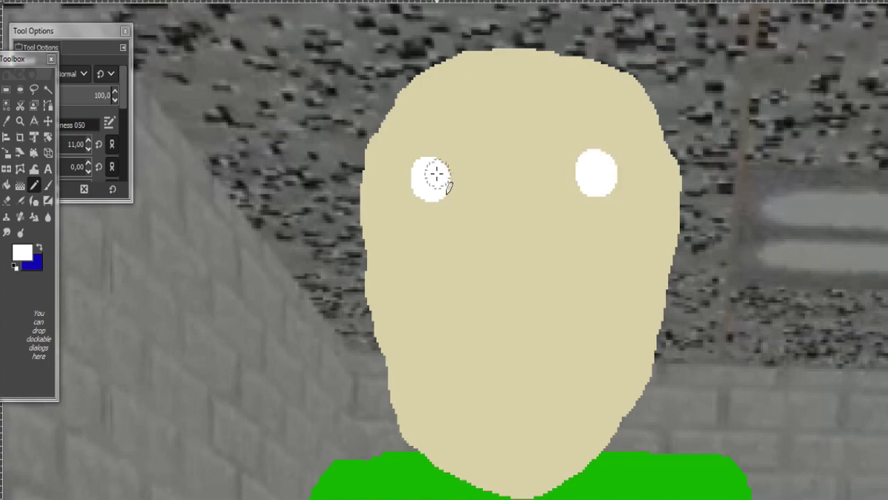
left_click_drag(431, 169, 420, 181)
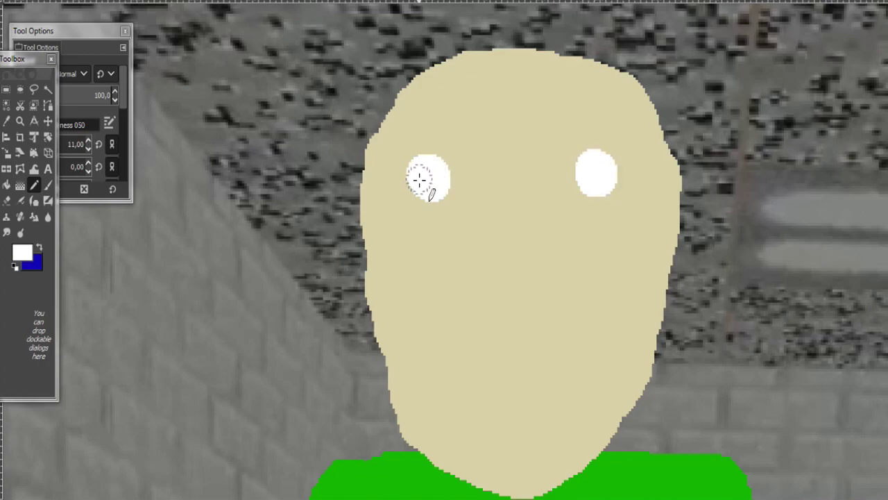
Step: Paint black pupils with a size-5 pencil, undoing misplaced pupil strokes
left_click(21, 252)
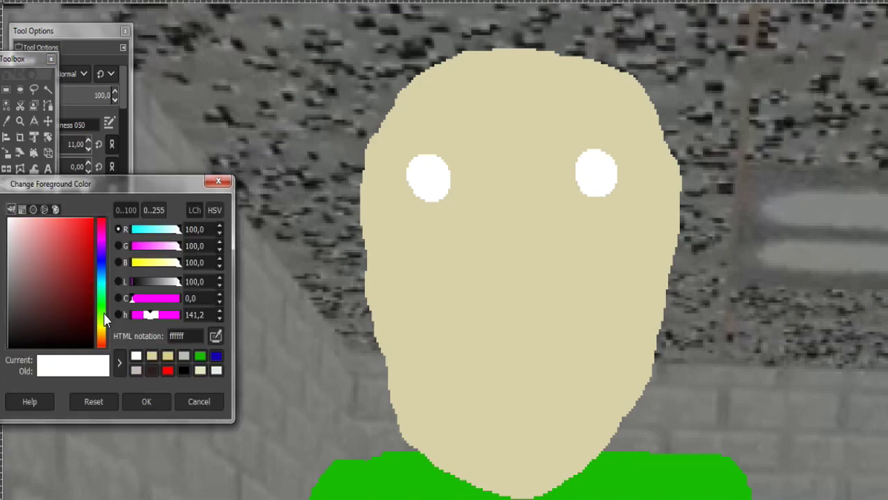
left_click(183, 370)
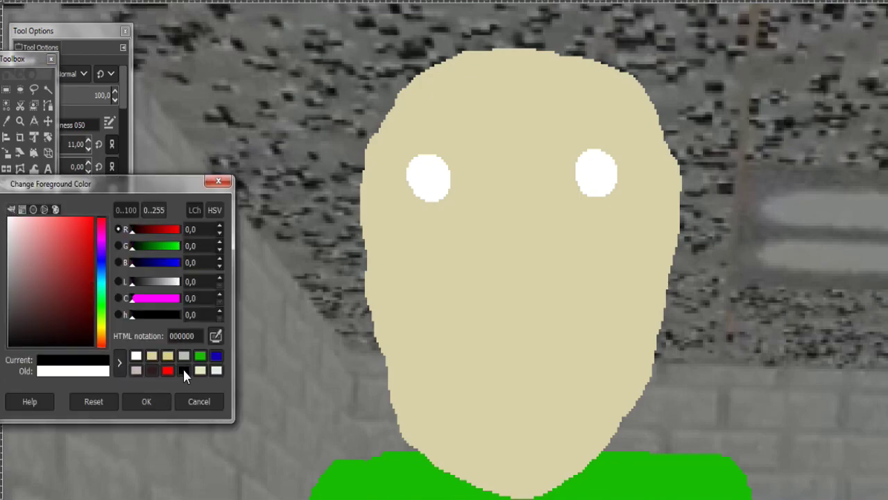
left_click(157, 403)
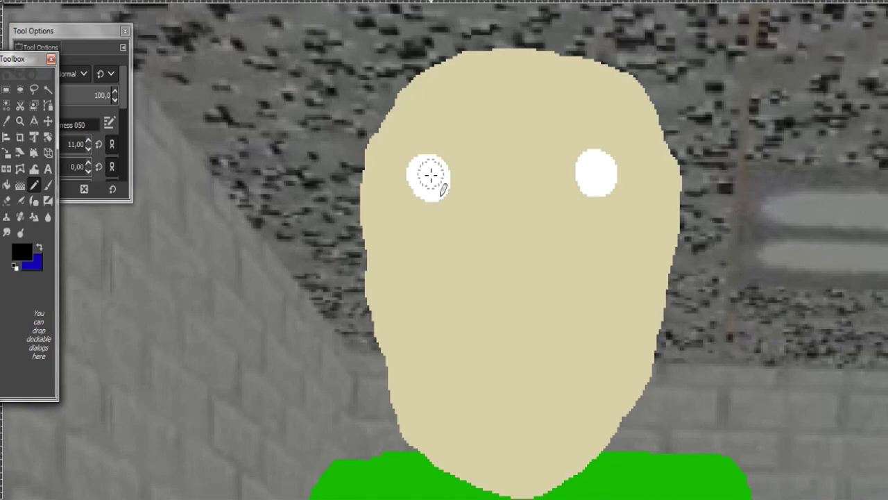
left_click(88, 148)
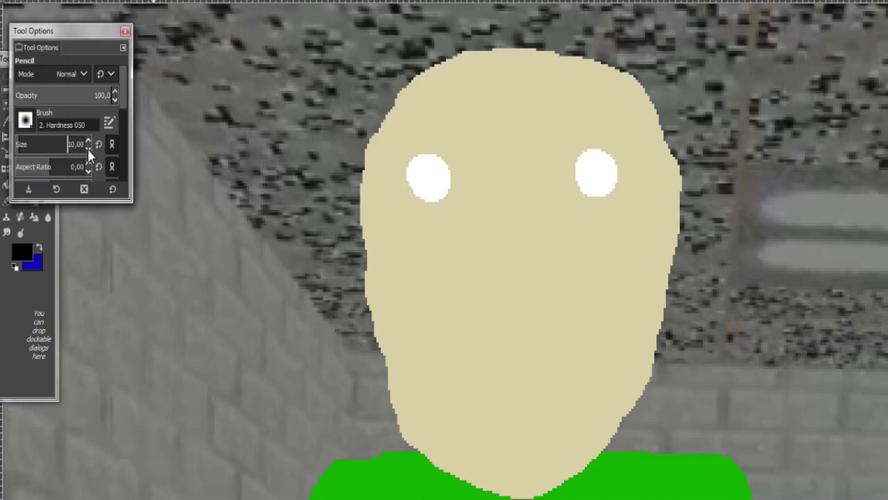
scroll(88, 148, "down", 6)
left_click_drag(431, 179, 429, 184)
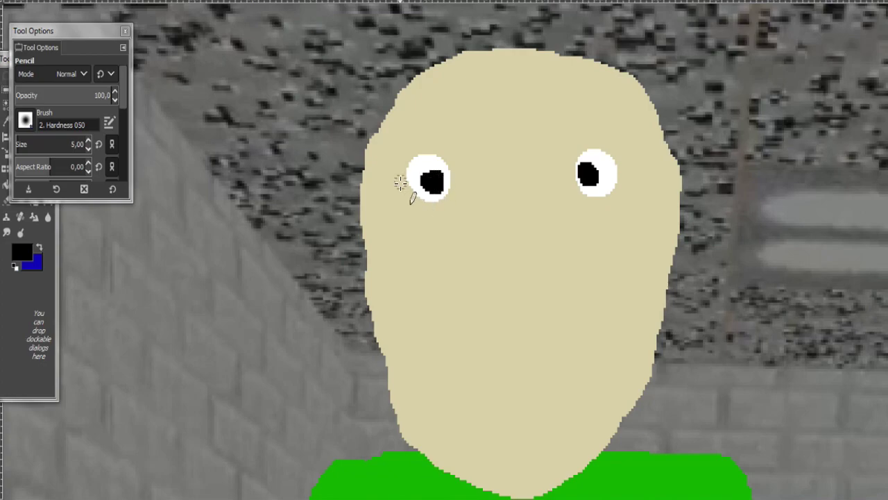
key("ctrl+z")
key("ctrl+z")
key("ctrl+z")
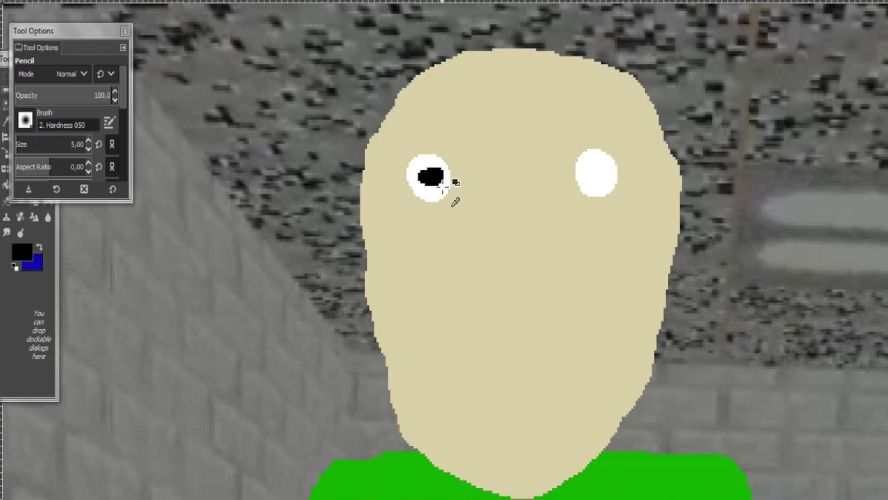
key("ctrl+z")
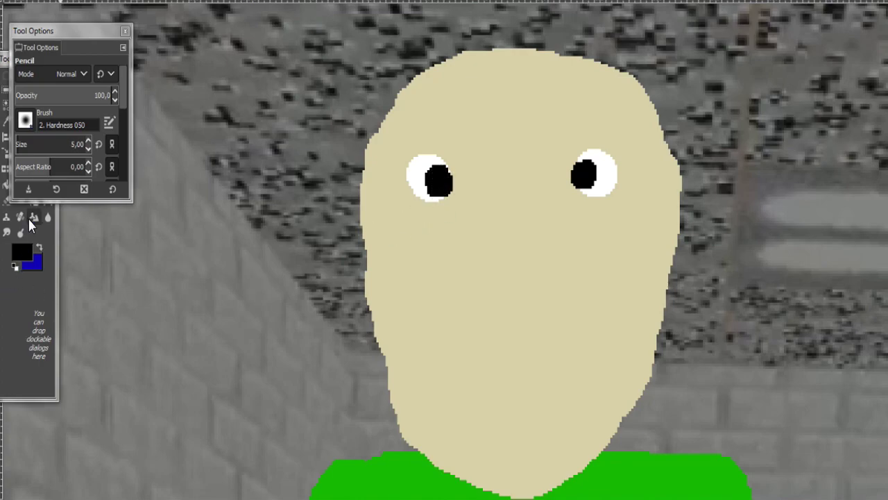
Step: Paint a thick red (ff0000) smile across the lower face
left_click(21, 251)
left_click_drag(74, 292, 93, 218)
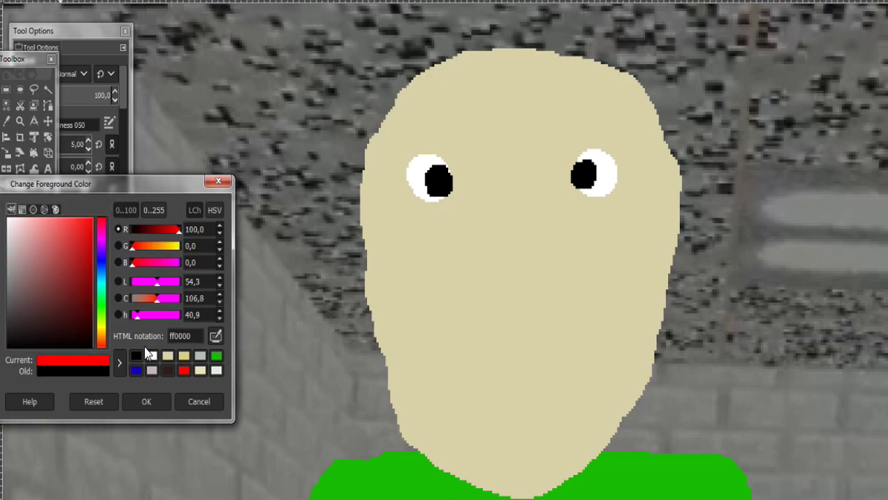
left_click(145, 401)
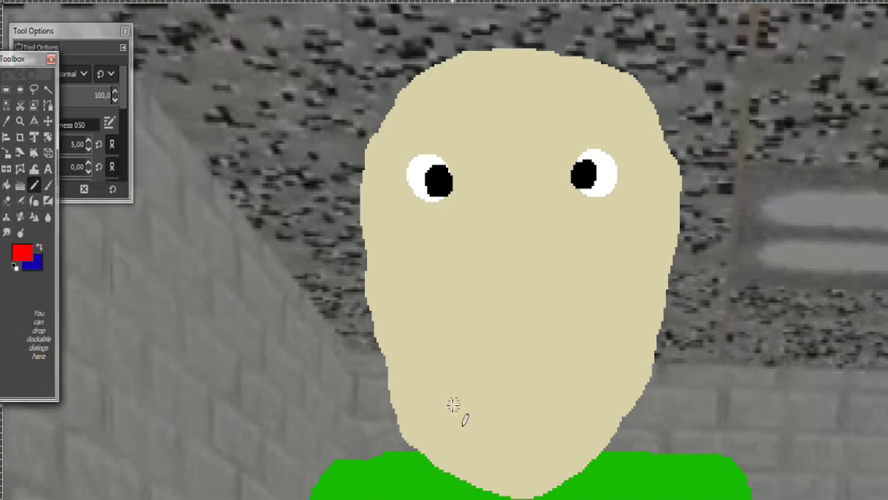
left_click_drag(447, 397, 604, 367)
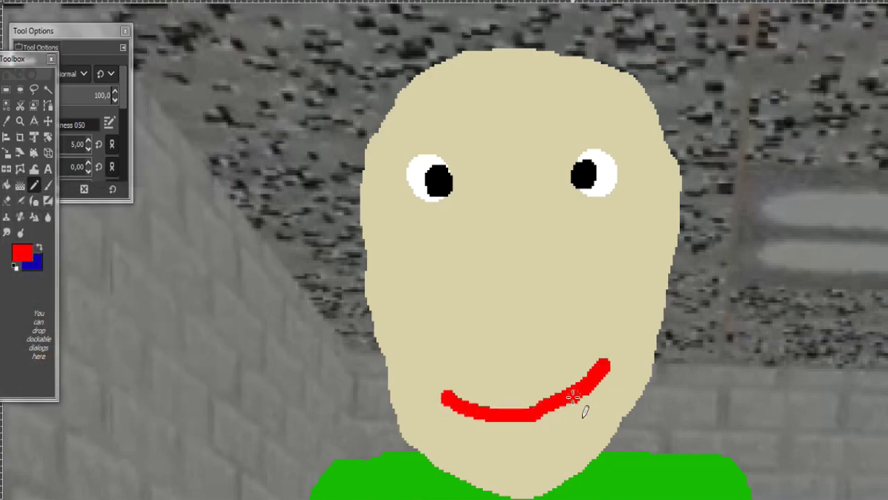
mouse_move(573, 395)
left_mouse_down()
mouse_move(511, 413)
mouse_move(445, 395)
mouse_move(517, 403)
mouse_move(588, 373)
left_mouse_up()
mouse_move(548, 397)
left_mouse_down()
mouse_move(461, 397)
mouse_move(436, 383)
left_mouse_up()
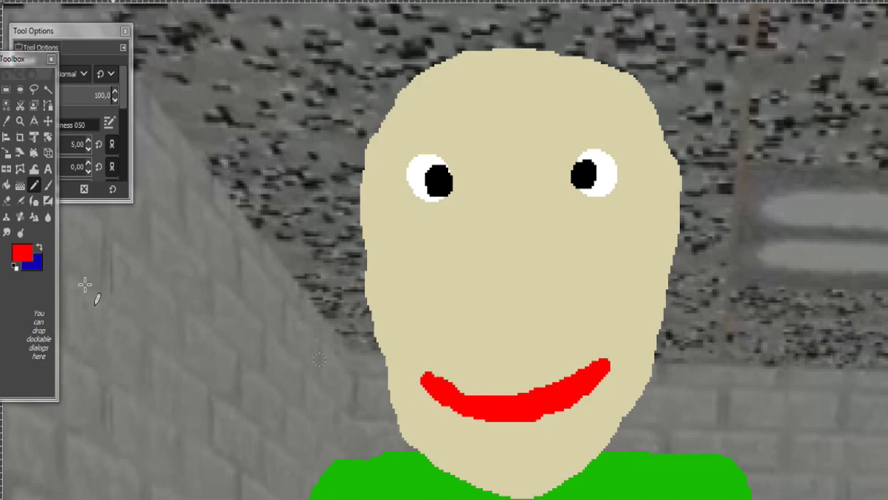
Step: Draw two slanted grey (827171) eyebrows and a forehead wrinkle stroke
left_click(17, 256)
left_click_drag(58, 324, 18, 286)
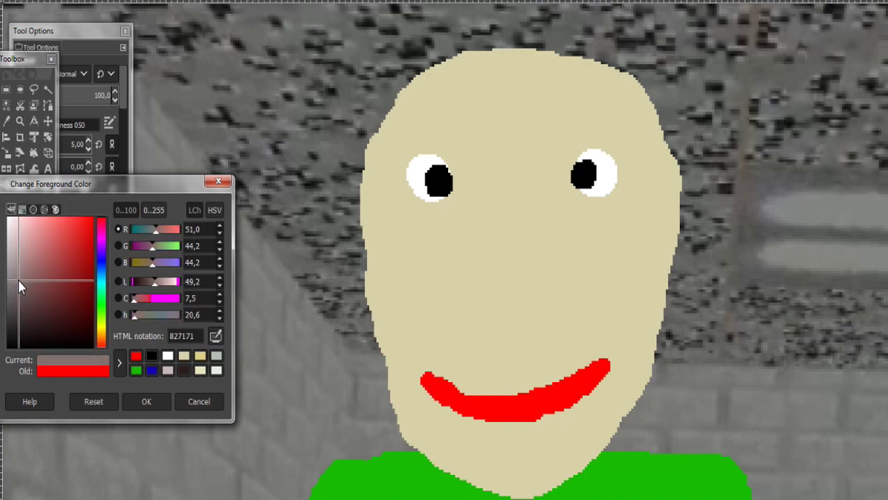
left_click(140, 399)
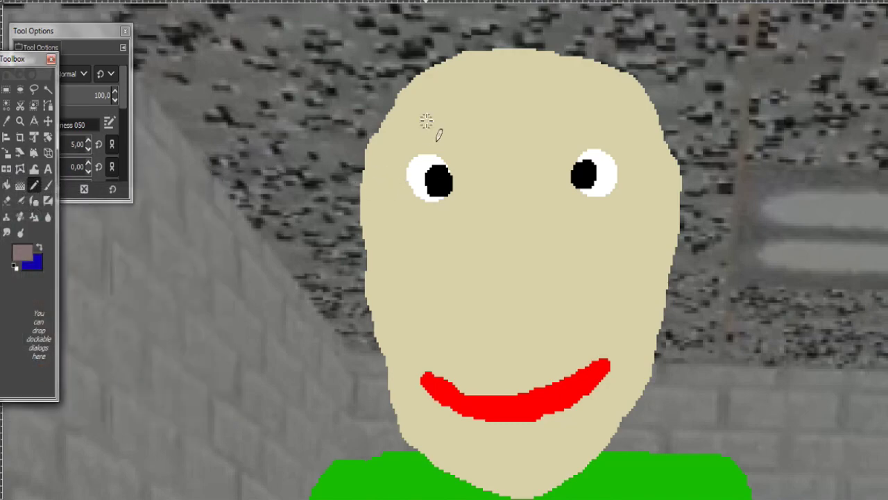
left_click_drag(426, 121, 486, 152)
left_click_drag(618, 118, 550, 156)
left_click_drag(517, 95, 619, 38)
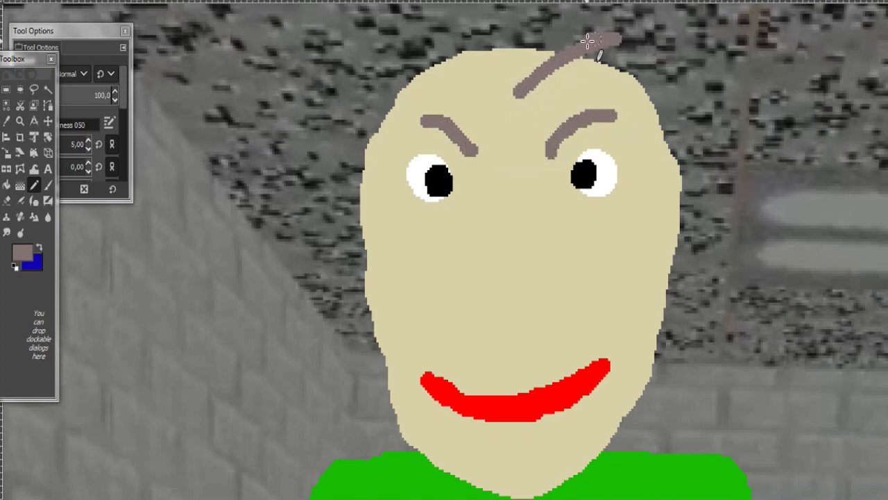
Step: Zoom in on the face and set the foreground colour to pale pinkish-grey c5baba
key("shift+ctrl+j")
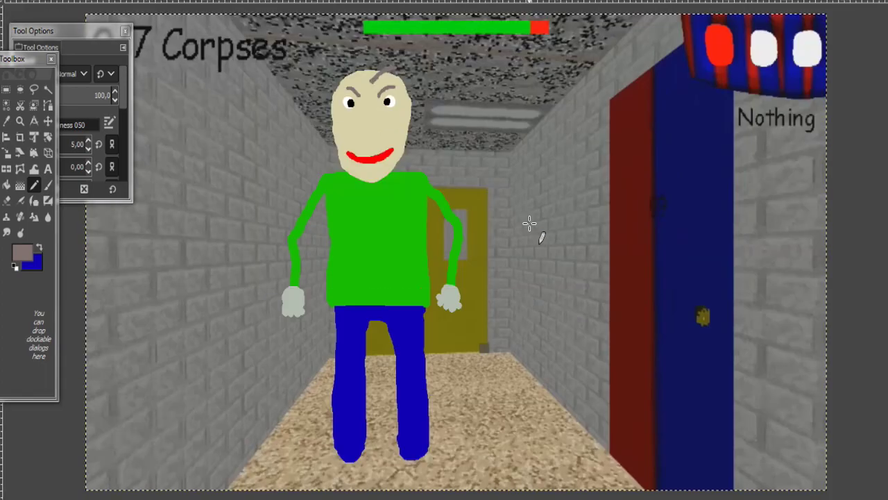
scroll(285, 179, "up", 2)
scroll(287, 165, "up", 3)
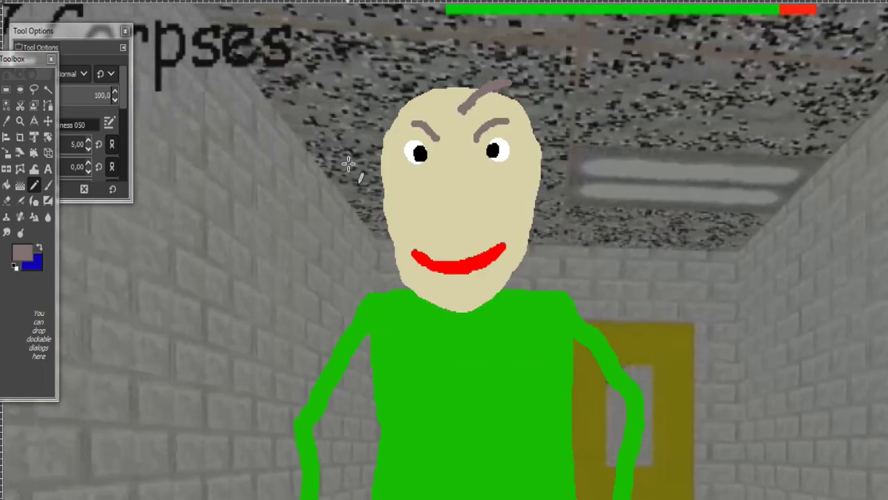
scroll(335, 179, "up", 2)
scroll(343, 179, "up", 1)
scroll(826, 257, "down", 3)
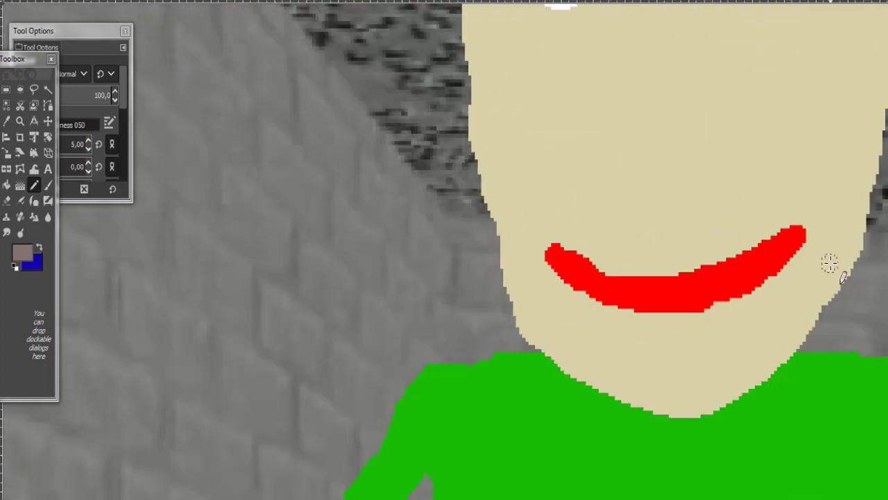
left_click(31, 253)
left_click_drag(21, 264, 16, 244)
left_click(152, 403)
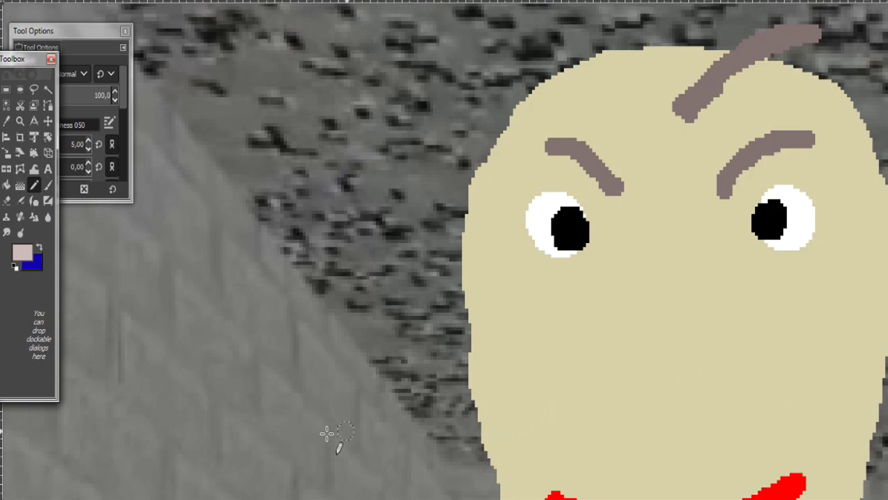
Step: Pencil an oval nose between the eyes above the smile, then fit the whole image in view
scroll(449, 274, "right", 5)
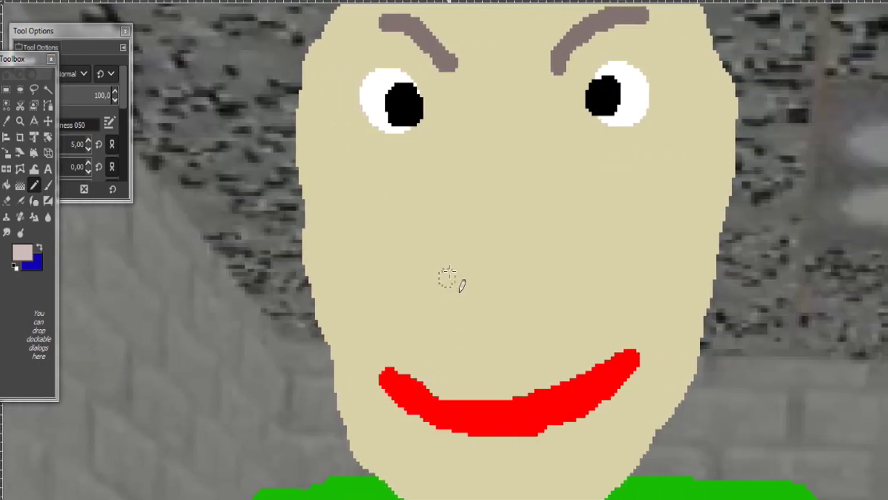
left_click_drag(489, 160, 483, 191)
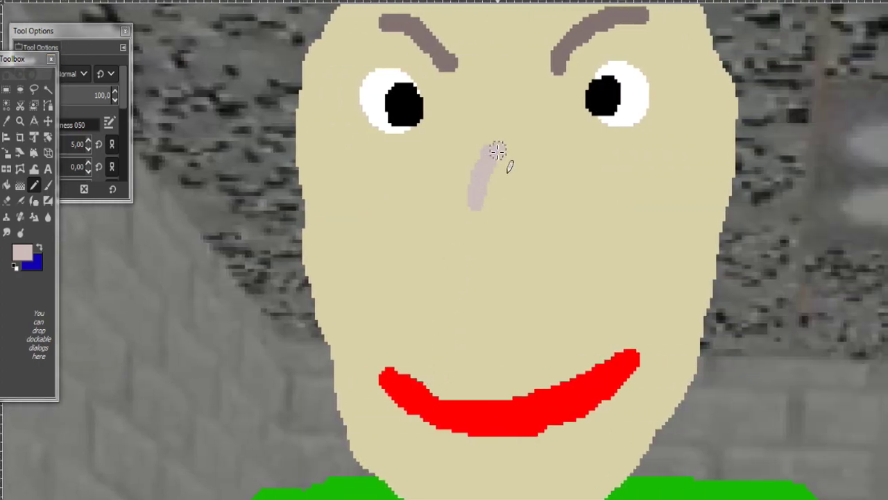
mouse_move(497, 151)
left_mouse_down()
mouse_move(494, 201)
mouse_move(495, 159)
mouse_move(504, 165)
left_mouse_up()
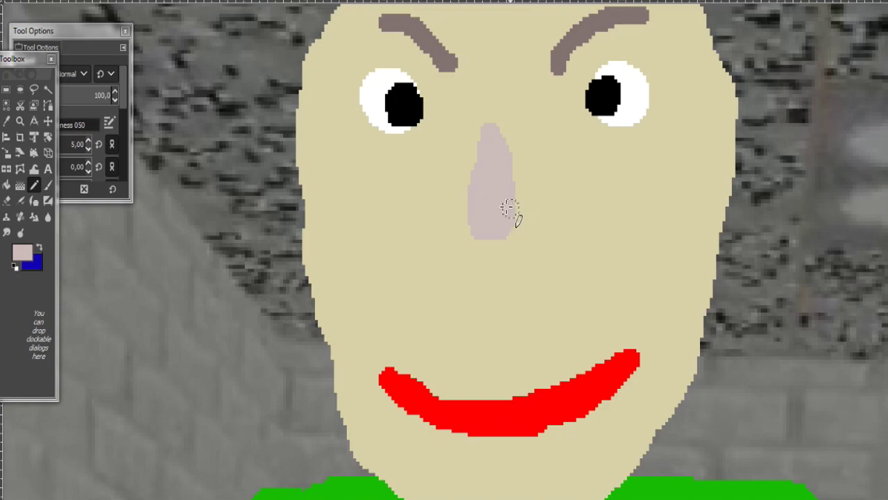
key("shift+ctrl+j")
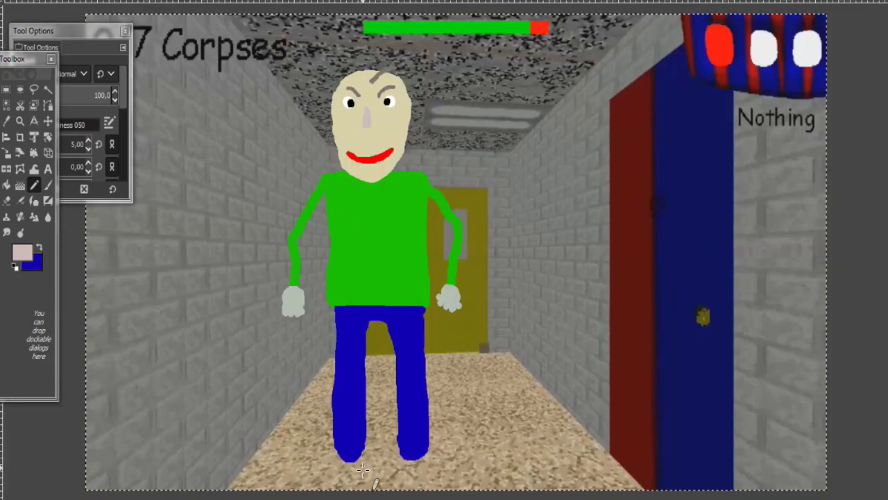
scroll(241, 331, "up", 1)
scroll(264, 307, "up", 5)
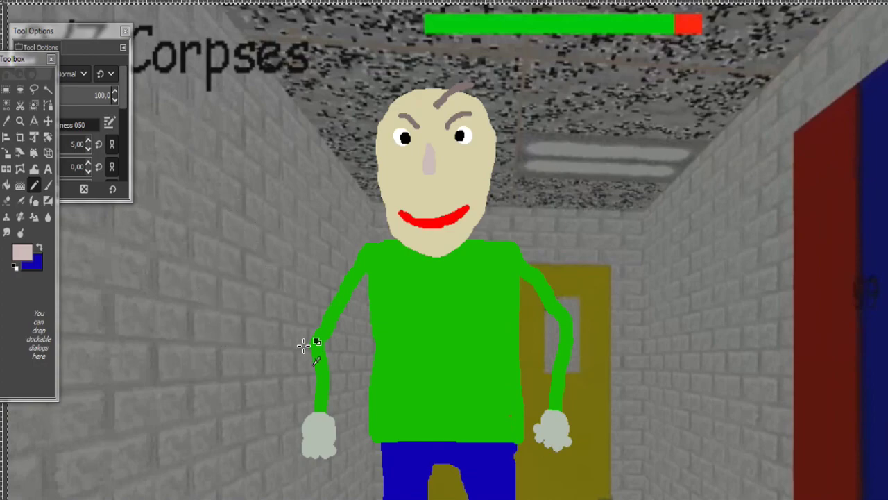
scroll(304, 346, "down", 1)
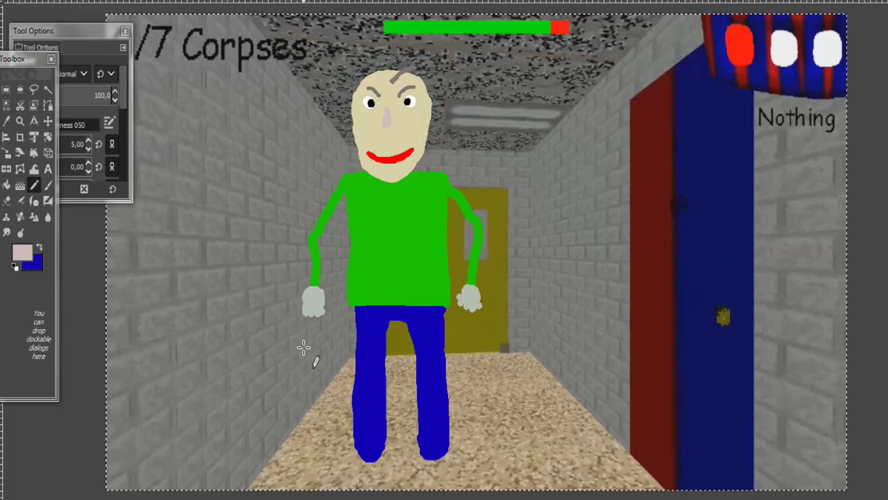